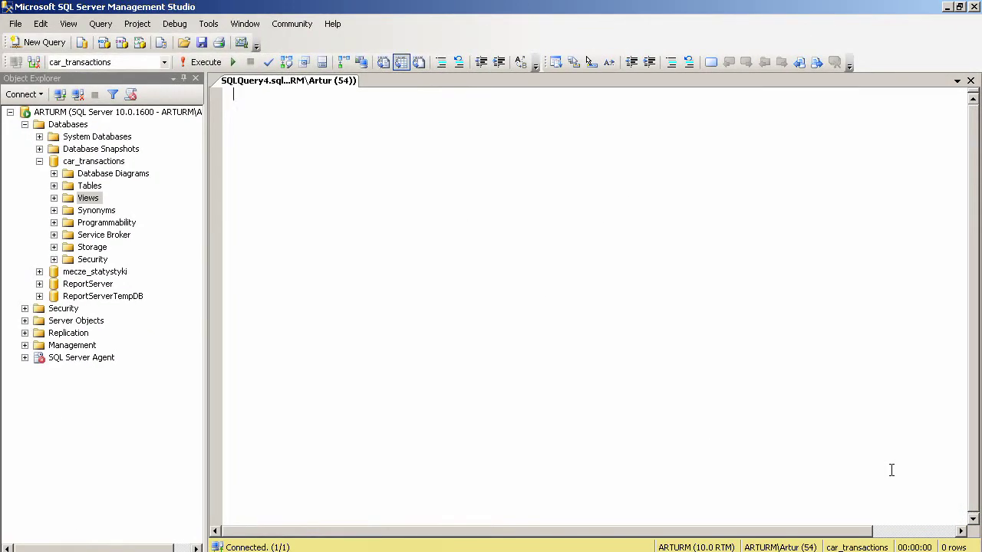
Step: Add a guard that drops the v_cars view if it exists, followed by GO
{"action": "type", "text": "IF OBJECT_ID('v_car"}
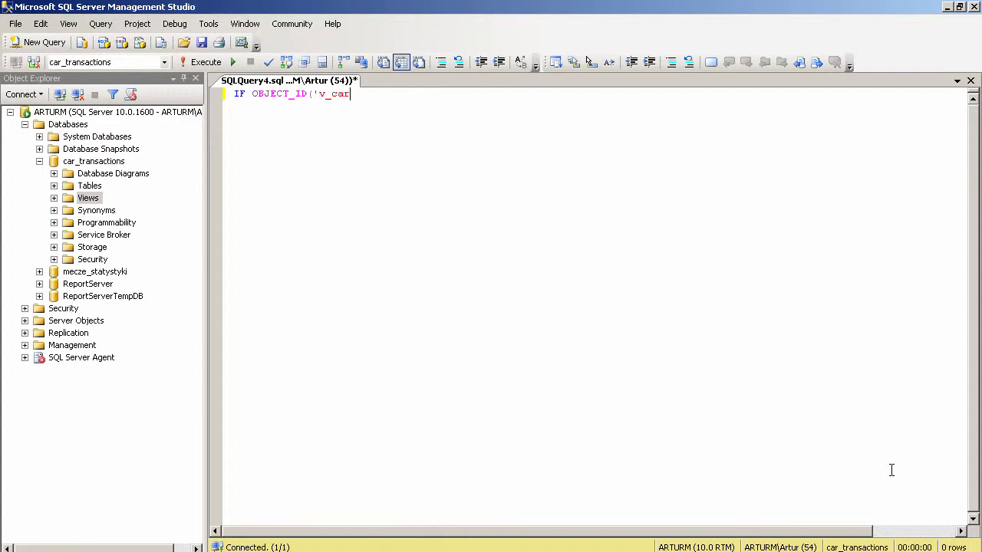
{"action": "type", "text": "s') IS NOT NULL"}
{"action": "key", "text": "Return"}
{"action": "type", "text": "DROP VIEW v_cars;"}
{"action": "key", "text": "Return"}
{"action": "type", "text": "GO"}
{"action": "key", "text": "Return"}
{"action": "key", "text": "Return"}
Step: Begin CREATE VIEW v_cars selecting c.Car, c.Model, ct.Category and co.Company
{"action": "type", "text": "CR"}
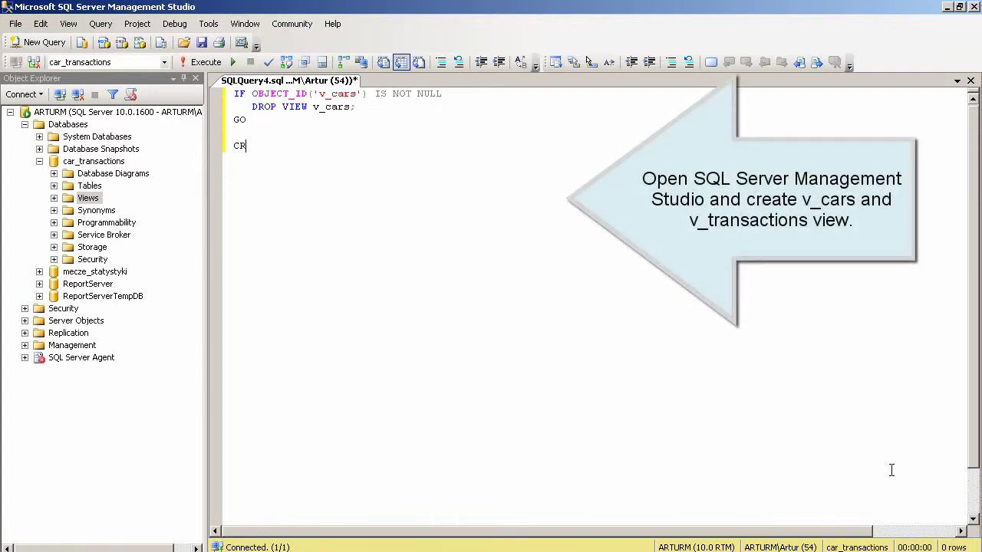
{"action": "type", "text": "EATE VIEW v_cars AS"}
{"action": "key", "text": "Return"}
{"action": "type", "text": "SELECT c.Car,"}
{"action": "key", "text": "Return"}
{"action": "key", "text": "Tab"}
{"action": "type", "text": "c.Model,"}
{"action": "key", "text": "Return"}
{"action": "type", "text": "ct.Catego"}
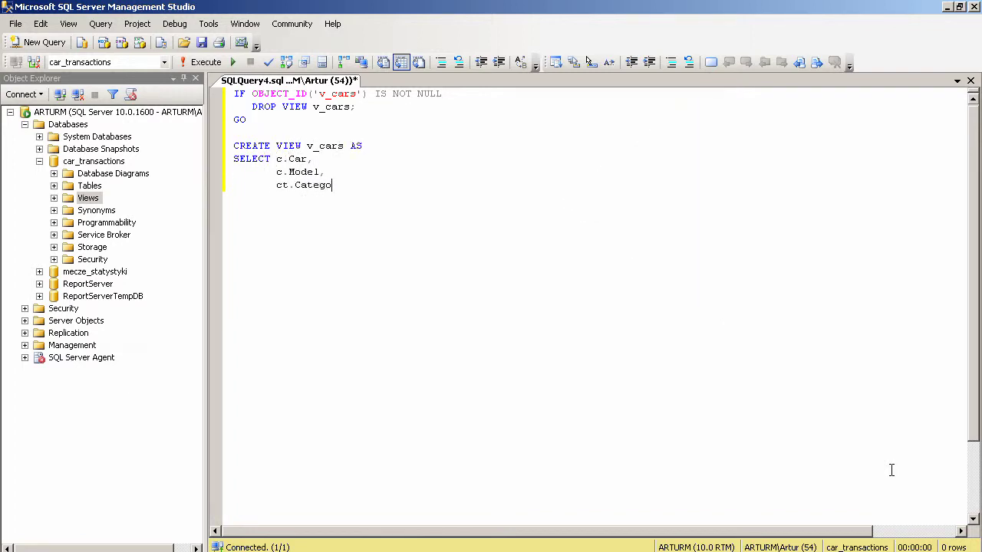
{"action": "type", "text": "ry,"}
{"action": "key", "text": "Return"}
{"action": "type", "text": "co.Company"}
{"action": "key", "text": "Return"}
{"action": "key", "text": "BackSpace"}
Step: Join Cars, Categories and Company on CategoryId = CatId and CompanyId in the WHERE clause
{"action": "type", "text": "FROM   Cars c,"}
{"action": "key", "text": "Return"}
{"action": "key", "text": "Tab"}
{"action": "type", "text": "Categories ct,"}
{"action": "key", "text": "Return"}
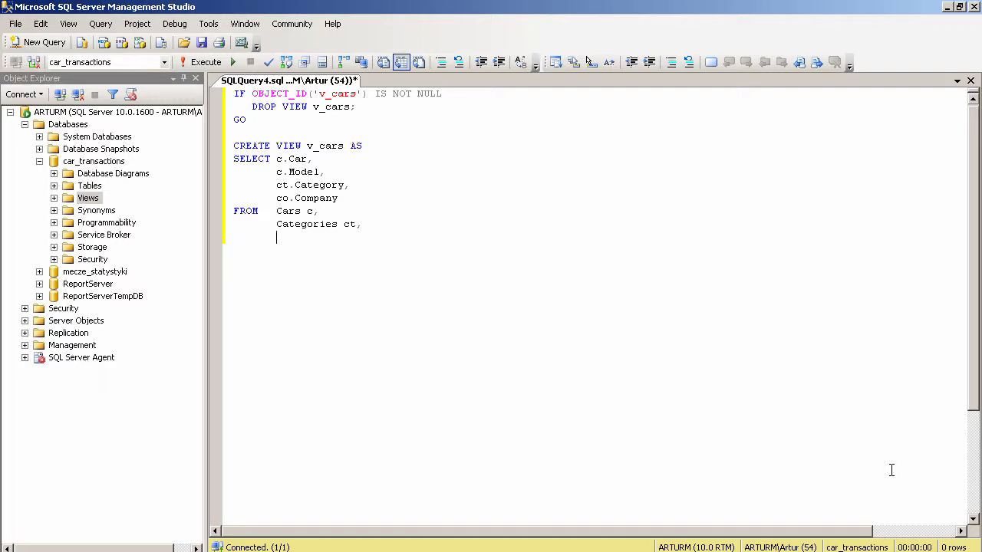
{"action": "type", "text": "Company co"}
{"action": "key", "text": "Return"}
{"action": "key", "text": "BackSpace"}
{"action": "type", "text": "WHERE  c.CategoryId = ct.CatI"}
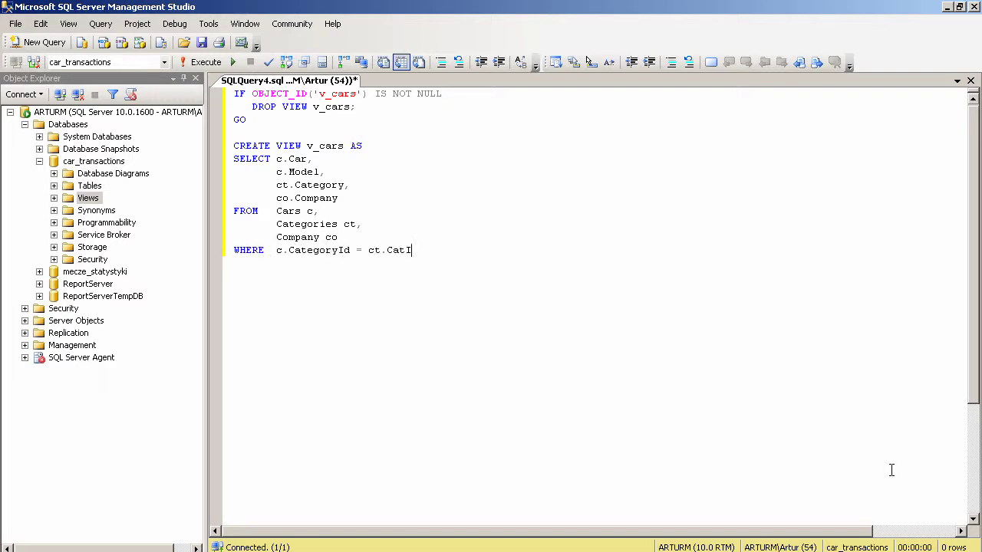
{"action": "type", "text": "d"}
{"action": "key", "text": "Return"}
{"action": "type", "text": "AND  c.CompanyId = co.CompanyId;"}
Step: Add SELECT * FROM v_cars; and begin the IF OBJECT_ID('v_transactions') check
{"action": "key", "text": "Return"}
{"action": "key", "text": "Return"}
{"action": "type", "text": "SELECT * FROM v_cars;"}
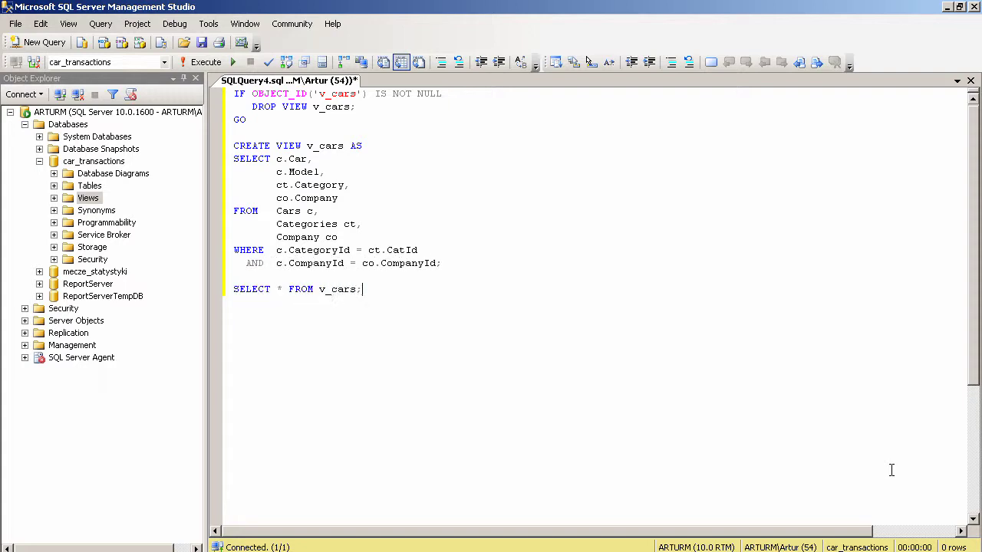
{"action": "key", "text": "Return"}
{"action": "key", "text": "Return"}
{"action": "type", "text": "IF OBJECT_ID('v_tra"}
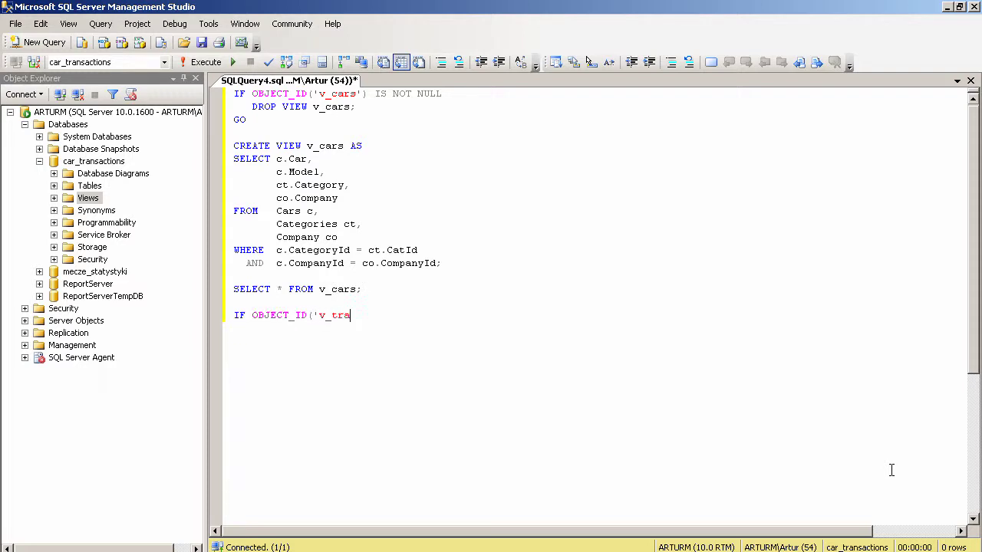
{"action": "type", "text": "nsactions') IS NOT NULL"}
Step: Drop the v_transactions view if it exists, followed by GO
{"action": "key", "text": "Return"}
{"action": "type", "text": "DROP VIEW v_transactions;"}
{"action": "key", "text": "Return"}
{"action": "type", "text": "GO"}
{"action": "key", "text": "Return"}
{"action": "key", "text": "Return"}
Step: Start CREATE VIEW v_transactions selecting s.Surname, s.Name, c.Car and c.Model
{"action": "type", "text": "CREATE"}
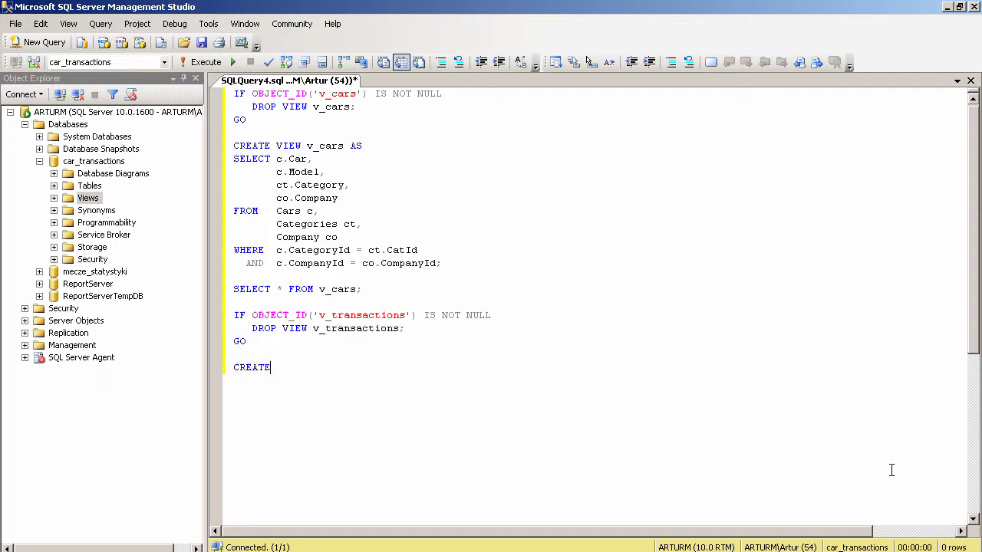
{"action": "type", "text": " VIEW v_transactions AS"}
{"action": "key", "text": "Return"}
{"action": "type", "text": "SELECT s.Surname"}
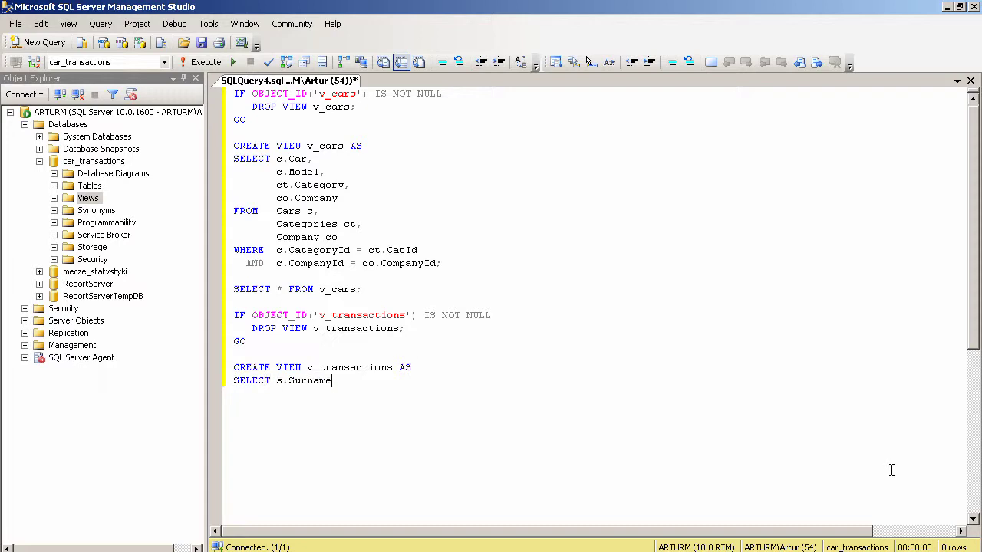
{"action": "type", "text": ","}
{"action": "key", "text": "Return"}
{"action": "type", "text": "s.Name,"}
{"action": "key", "text": "Return"}
{"action": "type", "text": "c.Car,"}
{"action": "key", "text": "Return"}
{"action": "type", "text": "c.Model,"}
Step: Add t.SalesDate, t.Price, t.Amount and t.Value columns to the view
{"action": "key", "text": "Return"}
{"action": "type", "text": "t.SalesDate,"}
{"action": "key", "text": "Return"}
{"action": "type", "text": "t.Price,"}
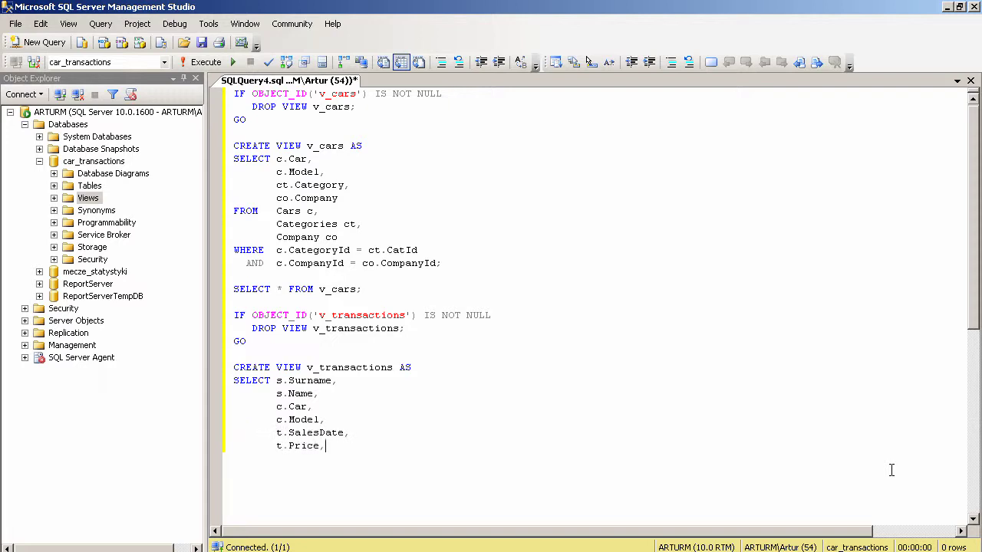
{"action": "key", "text": "Return"}
{"action": "type", "text": "t.Amount,"}
{"action": "key", "text": "Return"}
{"action": "type", "text": "t.Value"}
{"action": "key", "text": "Return"}
{"action": "key", "text": "BackSpace"}
Step: Join Transactions_facts_table, Cars and Salesmen on CarId and SalesmanID
{"action": "type", "text": "FROM   Tra"}
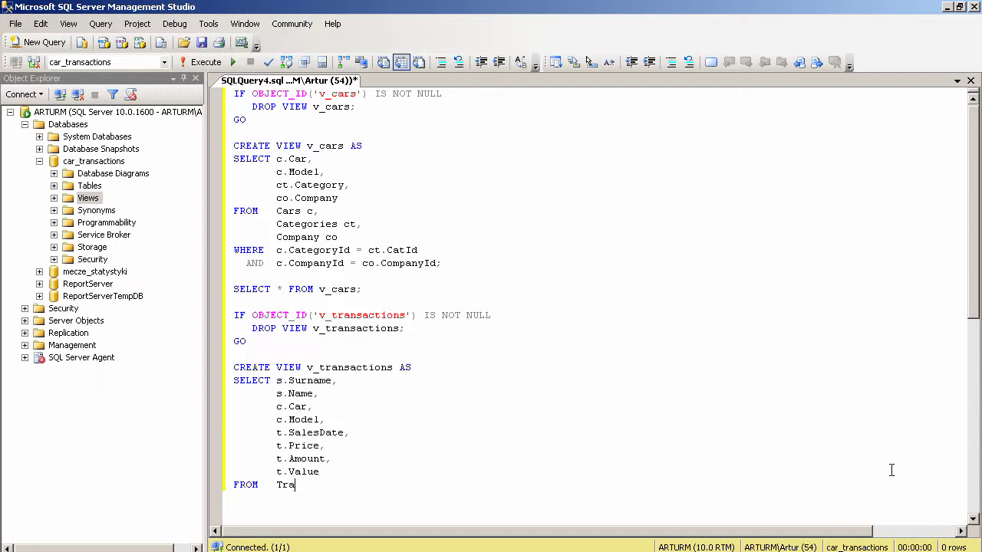
{"action": "type", "text": "nsactions facts_table t,"}
{"action": "key", "text": "Return"}
{"action": "type", "text": "Cars c,"}
{"action": "key", "text": "Return"}
{"action": "key", "text": "BackSpace"}
{"action": "type", "text": "Salesmen s"}
{"action": "key", "text": "Return"}
{"action": "type", "text": "WHE"}
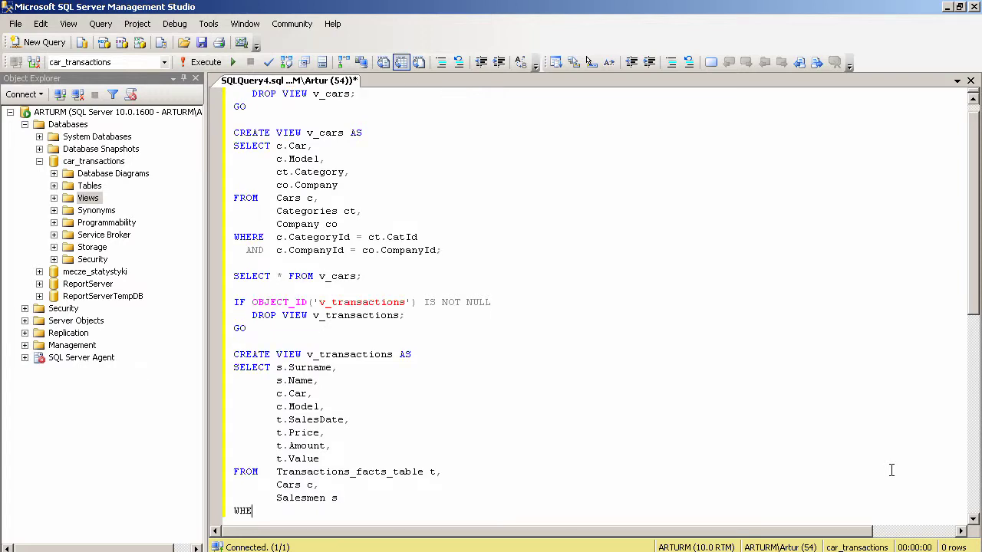
{"action": "type", "text": "RE  t.CarId = c.CarID AND"}
{"action": "key", "text": "Return"}
{"action": "type", "text": "t.SalesmanID = s.SalesmanID;"}
Step: Add the test query SELECT * FROM v_transactions;
{"action": "key", "text": "Return"}
{"action": "key", "text": "Return"}
{"action": "type", "text": "SELECT * FROM v_transactions;"}
{"action": "key", "text": "Return"}
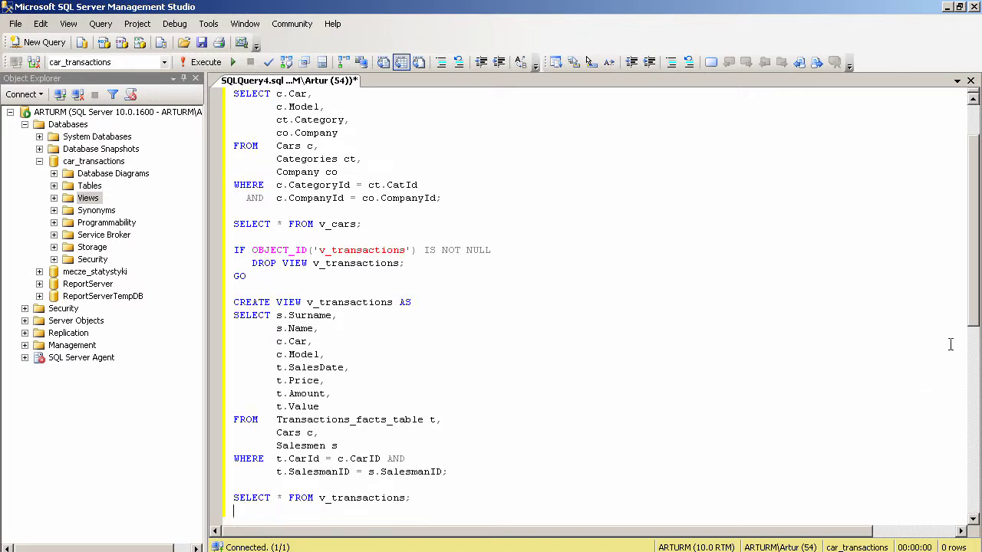
Step: Execute the v_cars script to create the view, then list its 70 cars
{"action": "scroll", "coordinate": [974, 310], "scroll_direction": "up", "scroll_amount": 2}
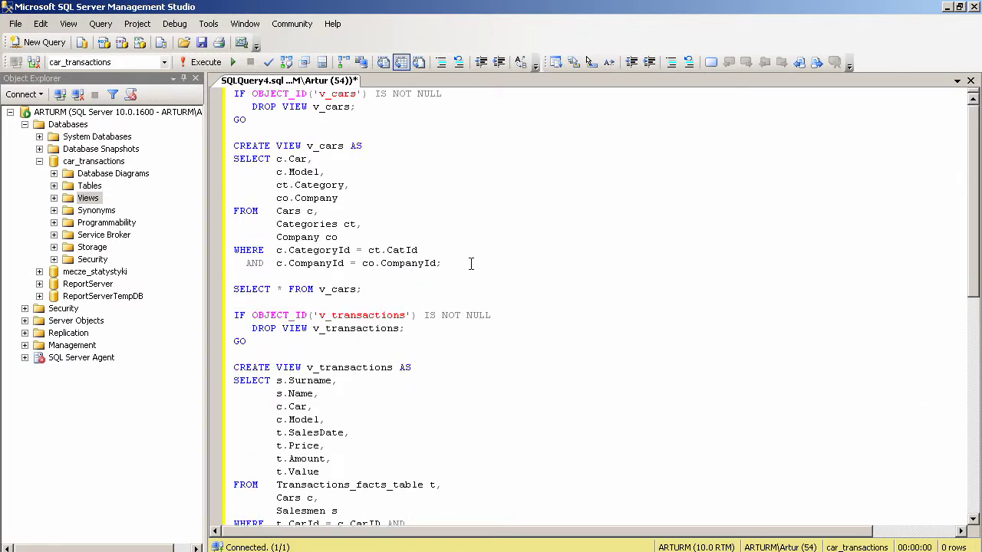
{"action": "left_click_drag", "start_coordinate": [471, 263], "coordinate": [220, 92]}
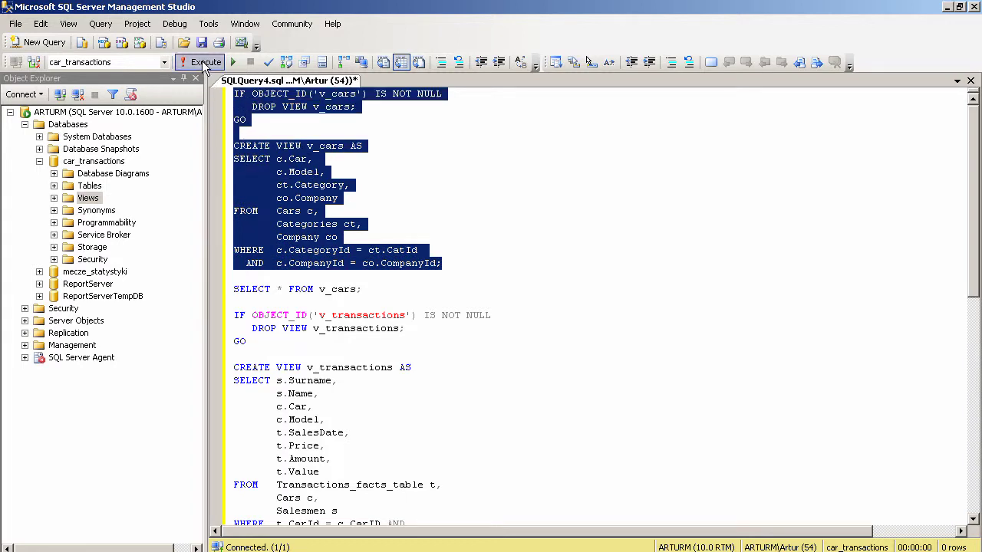
{"action": "left_click", "coordinate": [201, 62]}
{"action": "left_click_drag", "start_coordinate": [367, 289], "coordinate": [222, 292]}
{"action": "left_click", "coordinate": [203, 64]}
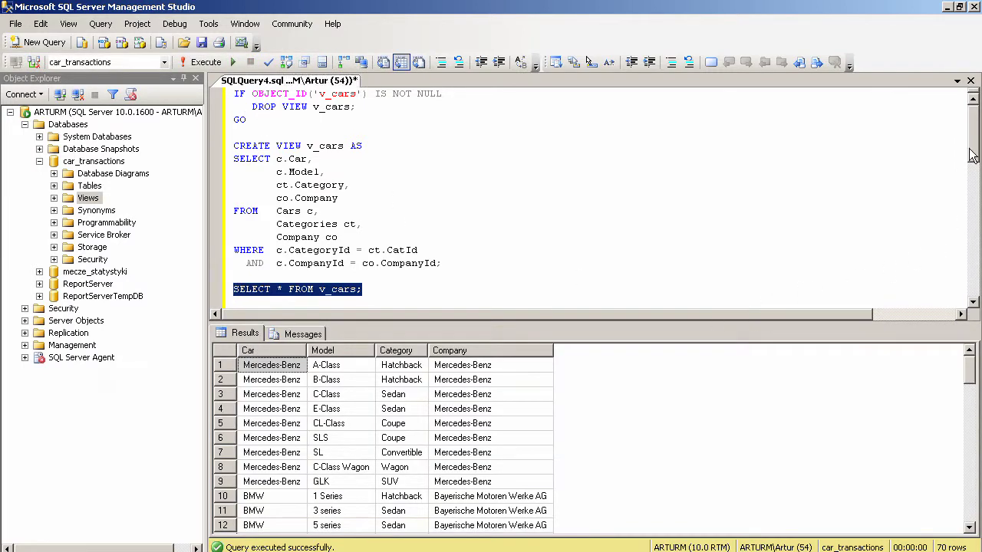
{"action": "left_click_drag", "start_coordinate": [973, 165], "coordinate": [972, 206]}
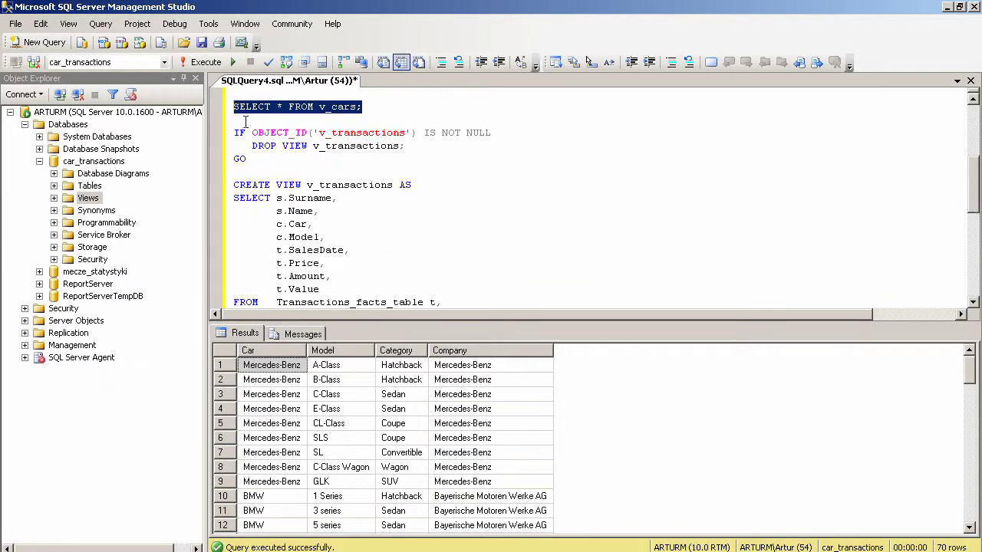
Step: Execute the v_transactions script and its query, returning 119 transactions
{"action": "left_click_drag", "start_coordinate": [242, 123], "coordinate": [345, 255]}
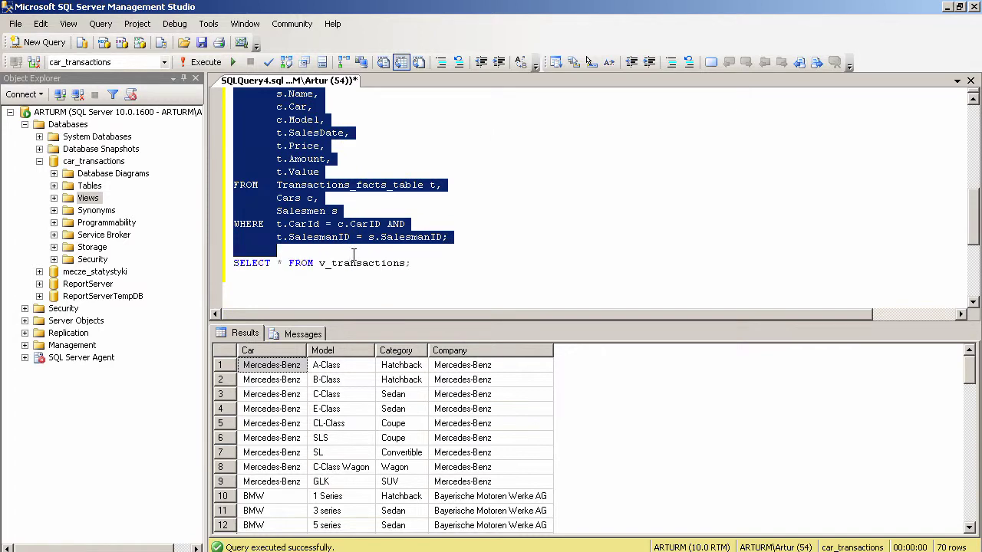
{"action": "left_click", "coordinate": [205, 63]}
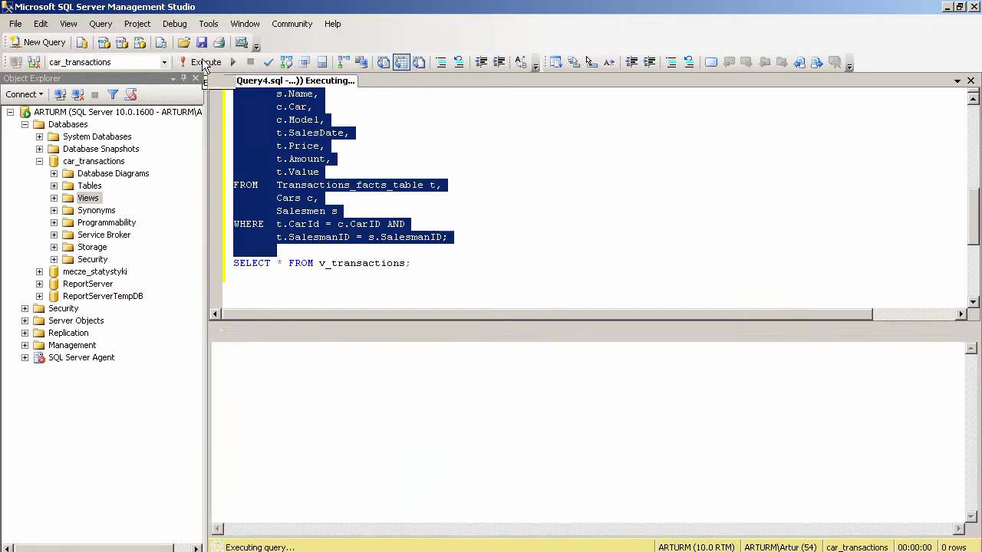
{"action": "left_click_drag", "start_coordinate": [427, 263], "coordinate": [219, 263]}
{"action": "left_click", "coordinate": [205, 62]}
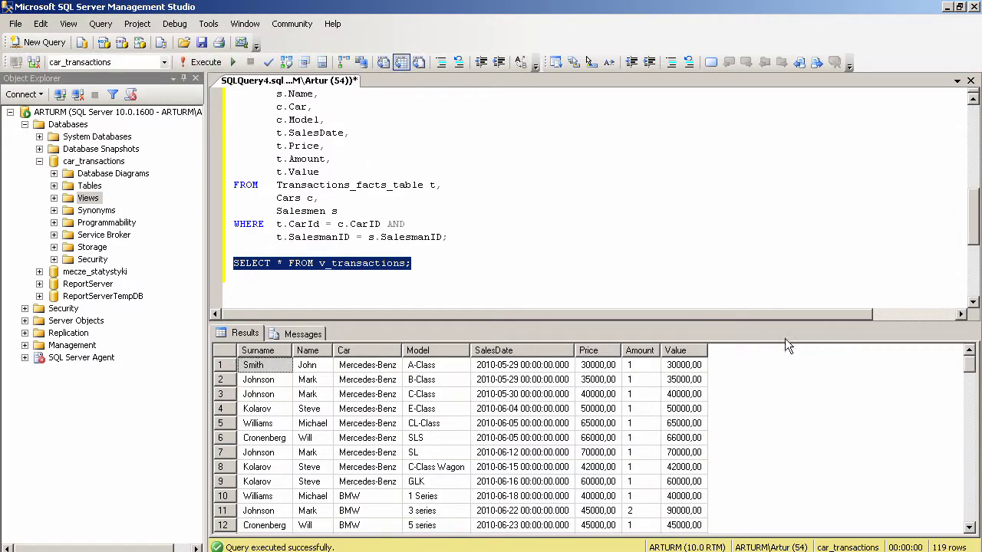
{"action": "left_click_drag", "start_coordinate": [969, 366], "coordinate": [964, 463]}
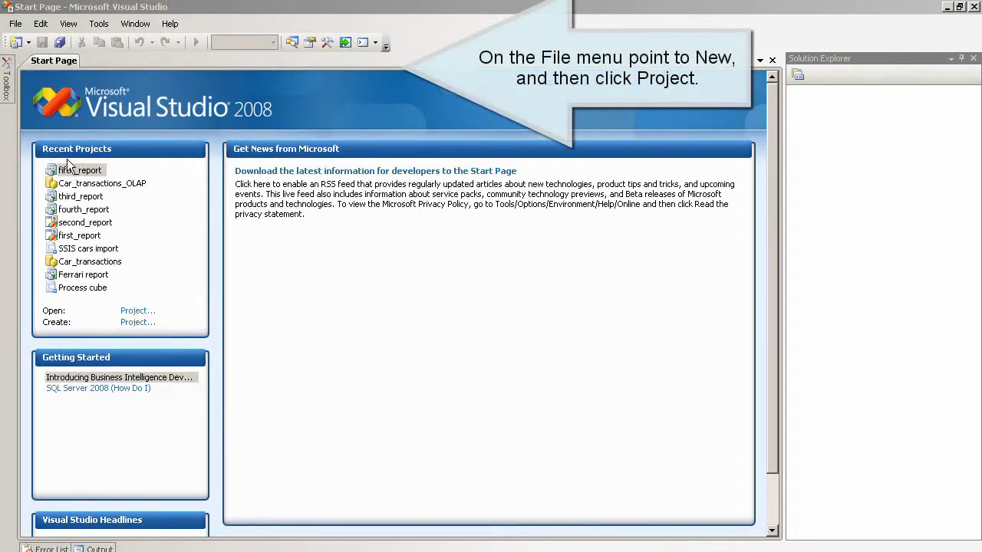
Step: Create a Report Server Project Wizard project named report_and_subreport
{"action": "left_click", "coordinate": [16, 24]}
{"action": "mouse_move", "coordinate": [146, 42]}
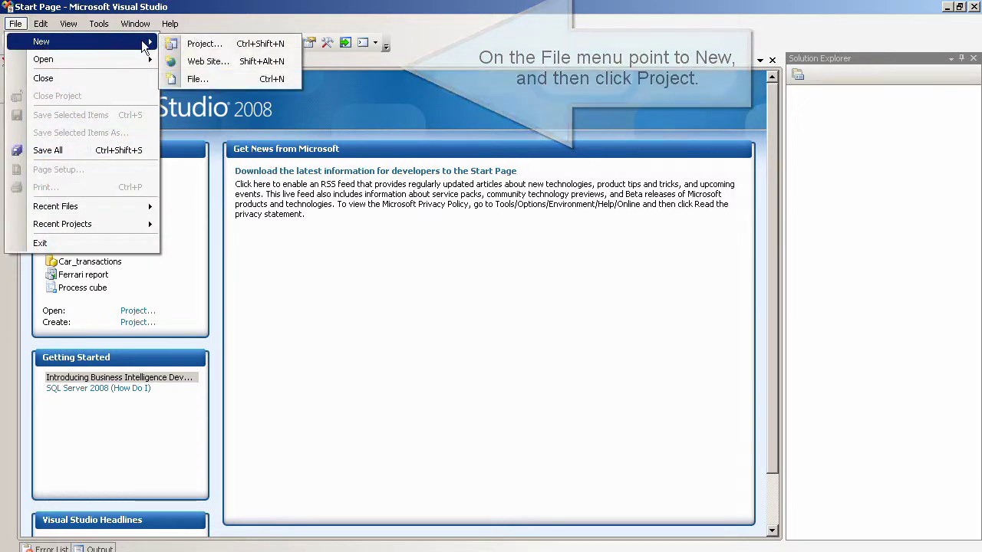
{"action": "left_click", "coordinate": [195, 44]}
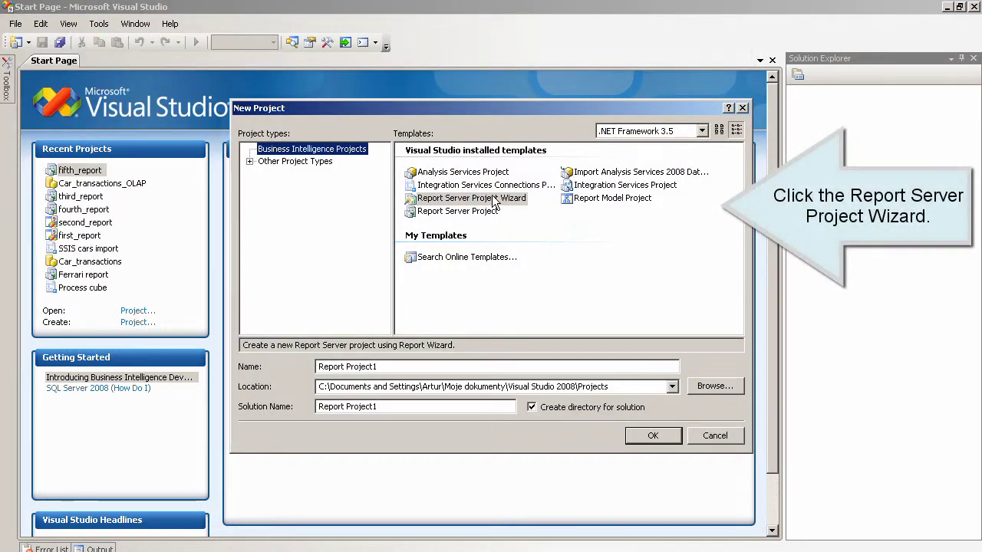
{"action": "left_click", "coordinate": [495, 200]}
{"action": "key", "text": "Tab"}
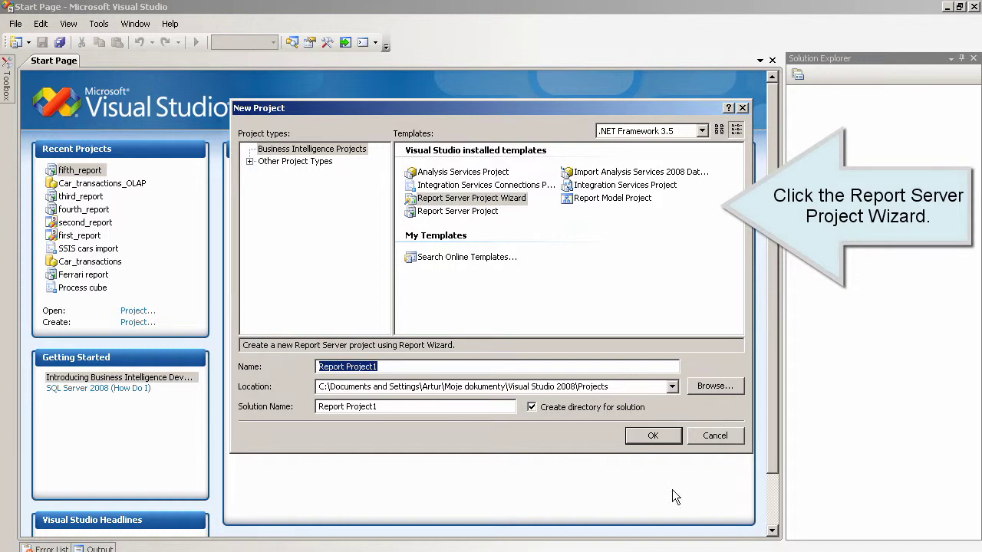
{"action": "type", "text": "report_"}
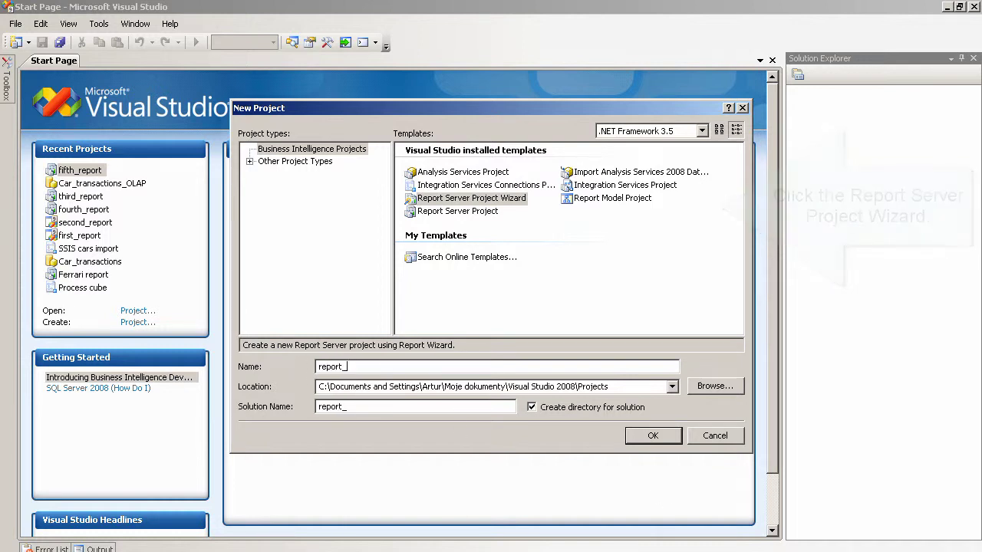
{"action": "type", "text": "and_subreport"}
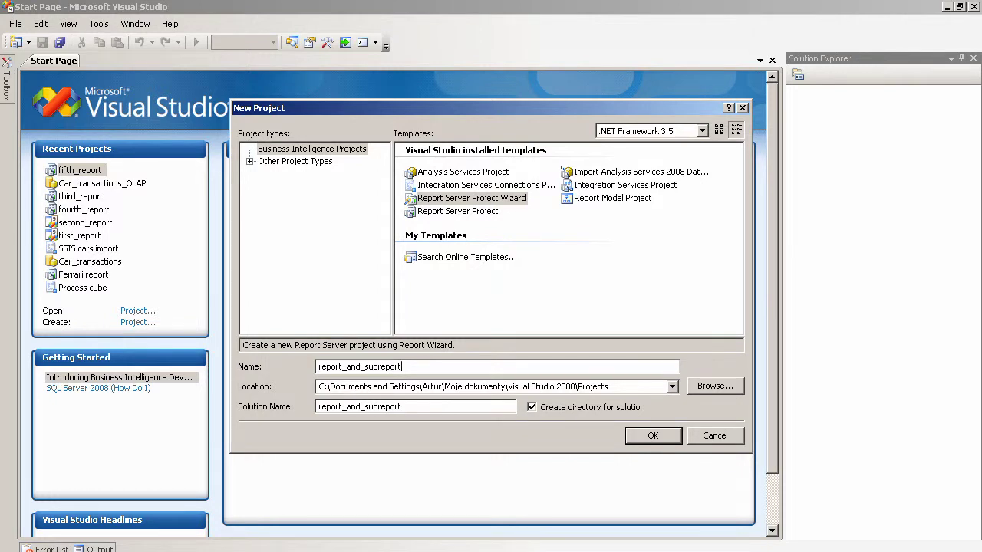
{"action": "left_click", "coordinate": [651, 436]}
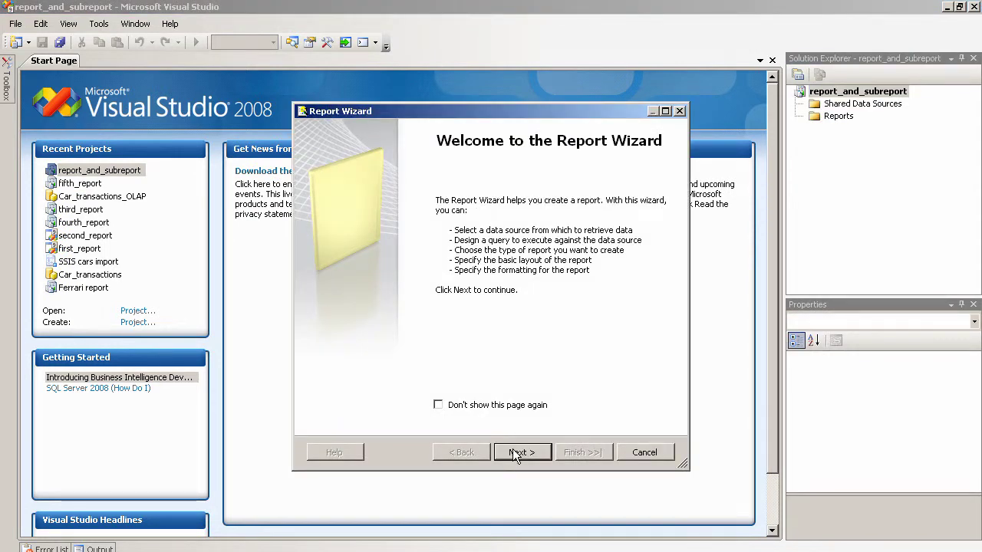
Step: Name the data source ds, connect it to car_transactions, test it and mark it shared
{"action": "left_click", "coordinate": [516, 452]}
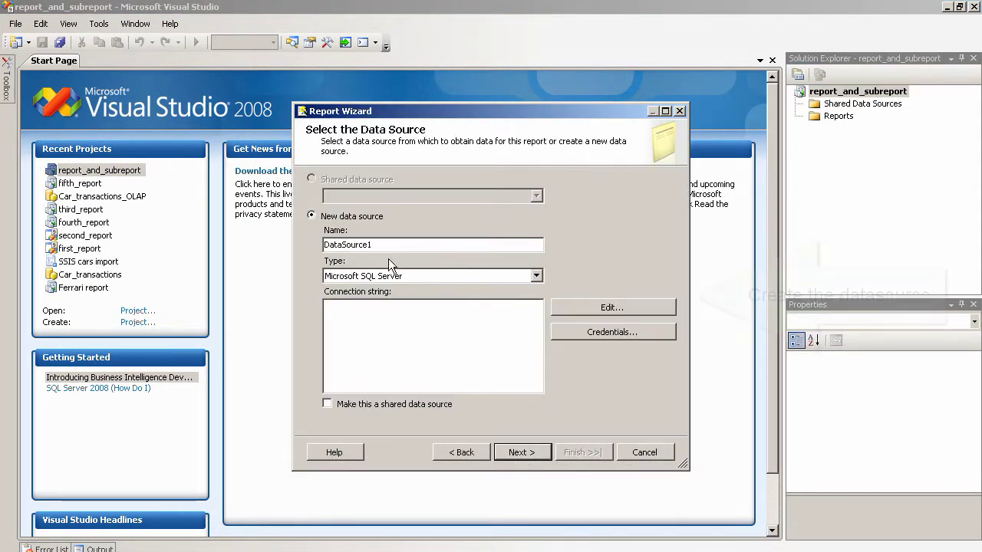
{"action": "left_click_drag", "start_coordinate": [374, 245], "coordinate": [317, 247]}
{"action": "type", "text": "ds"}
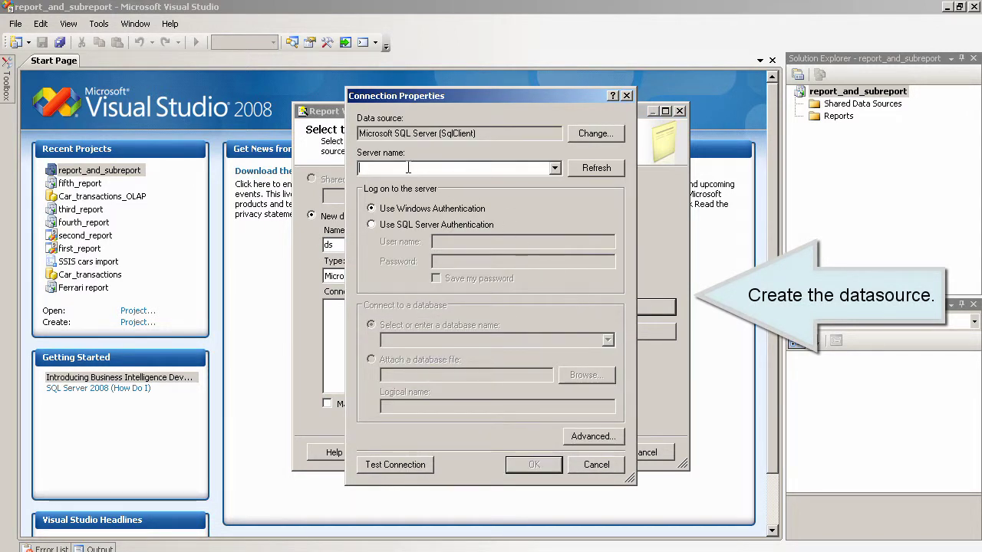
{"action": "type", "text": "arturm"}
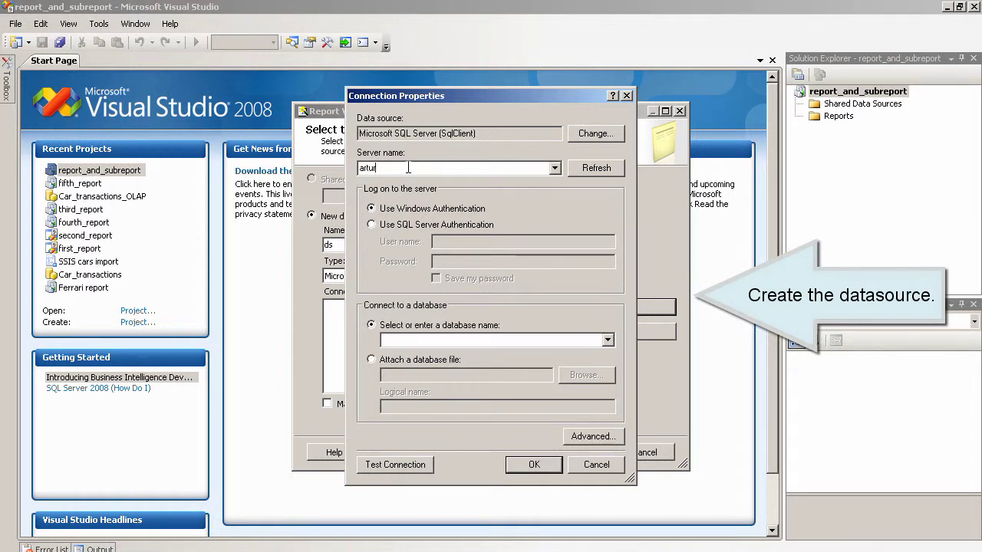
{"action": "left_click", "coordinate": [607, 340]}
{"action": "left_click", "coordinate": [547, 354]}
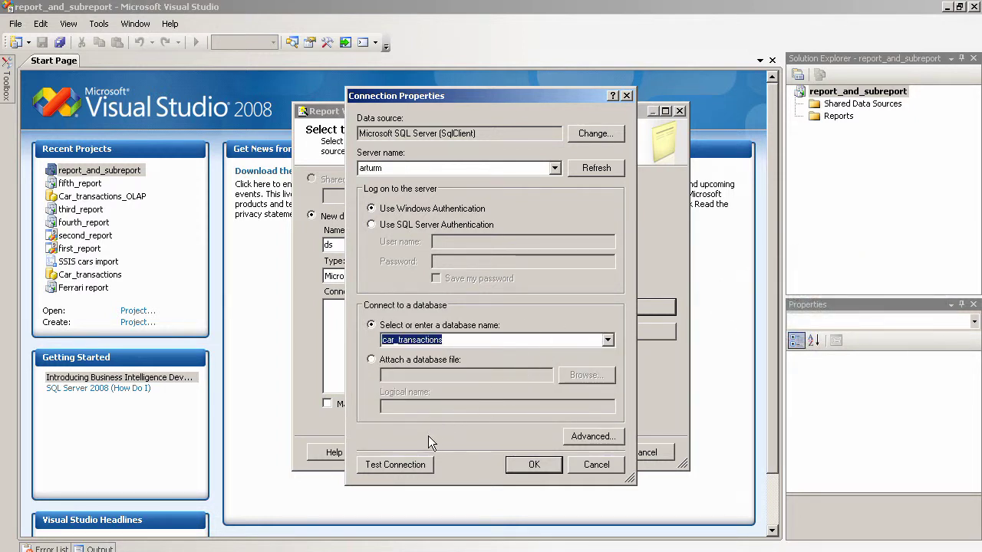
{"action": "left_click", "coordinate": [407, 464]}
{"action": "left_click", "coordinate": [492, 333]}
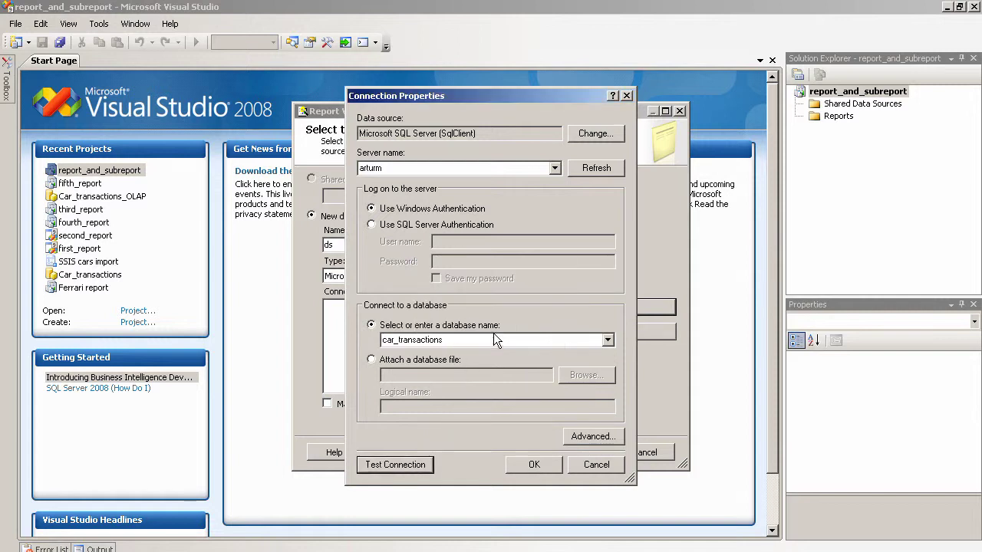
{"action": "left_click", "coordinate": [520, 464]}
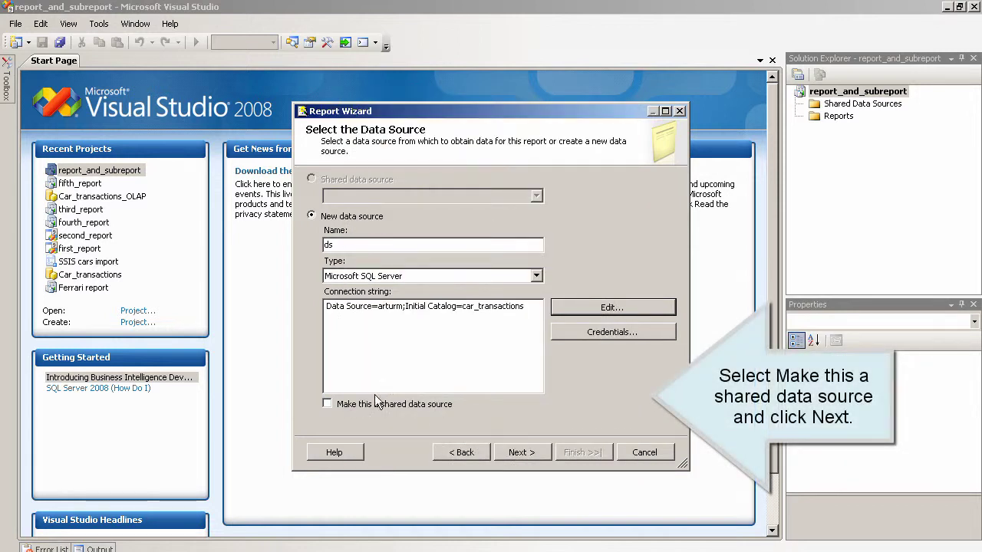
{"action": "left_click", "coordinate": [326, 404]}
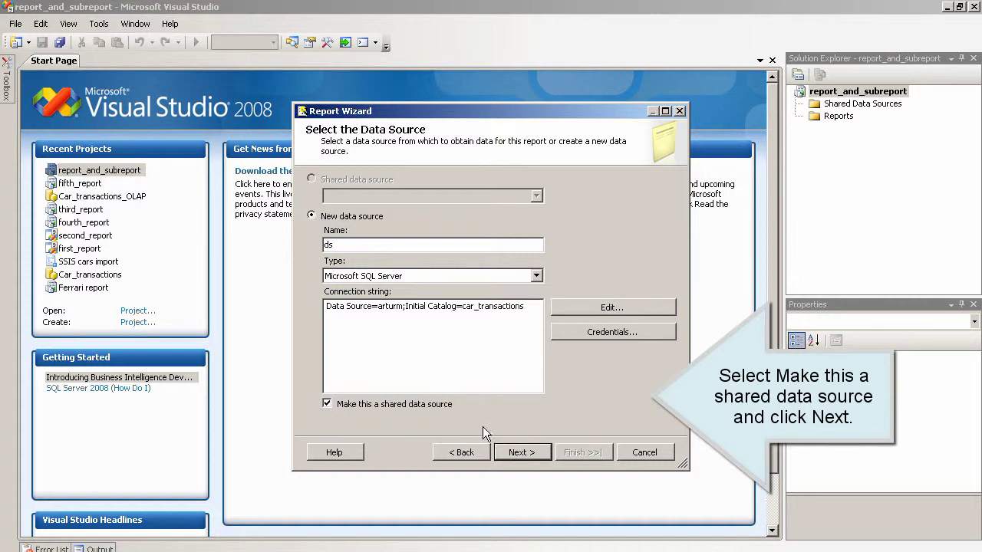
Step: Enter the query select * from v_cars; and keep the Tabular report type
{"action": "left_click", "coordinate": [516, 452]}
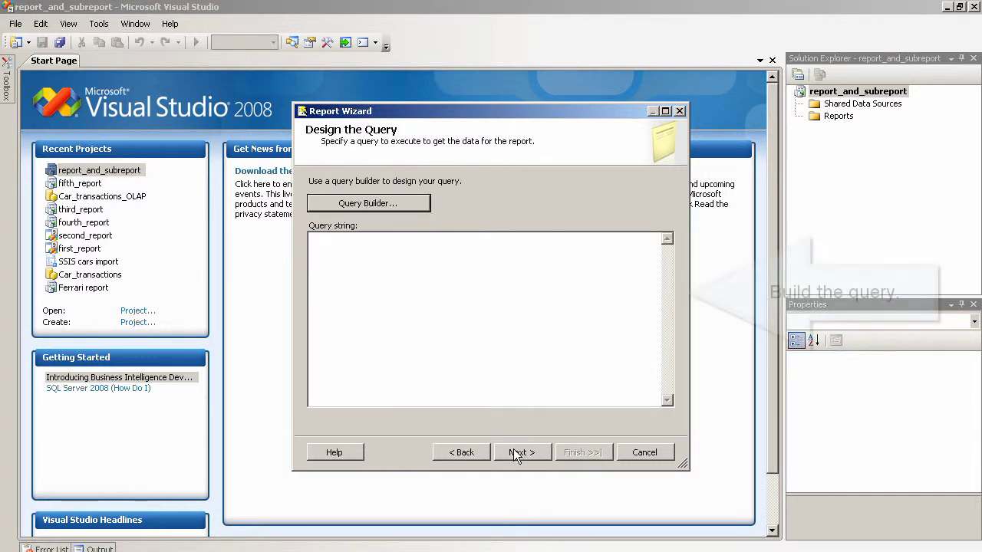
{"action": "left_click", "coordinate": [377, 292]}
{"action": "type", "text": "select * from v_cars;"}
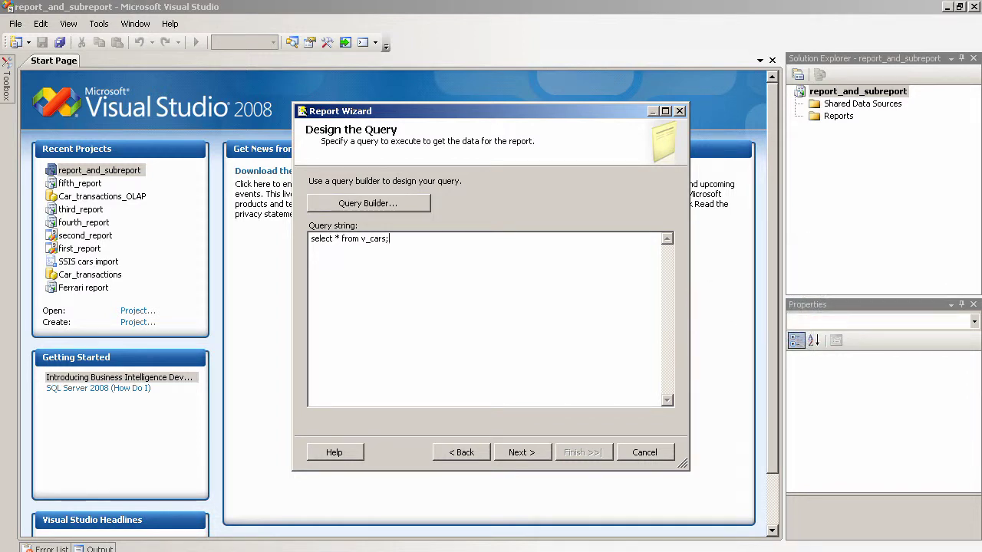
{"action": "left_click", "coordinate": [526, 452]}
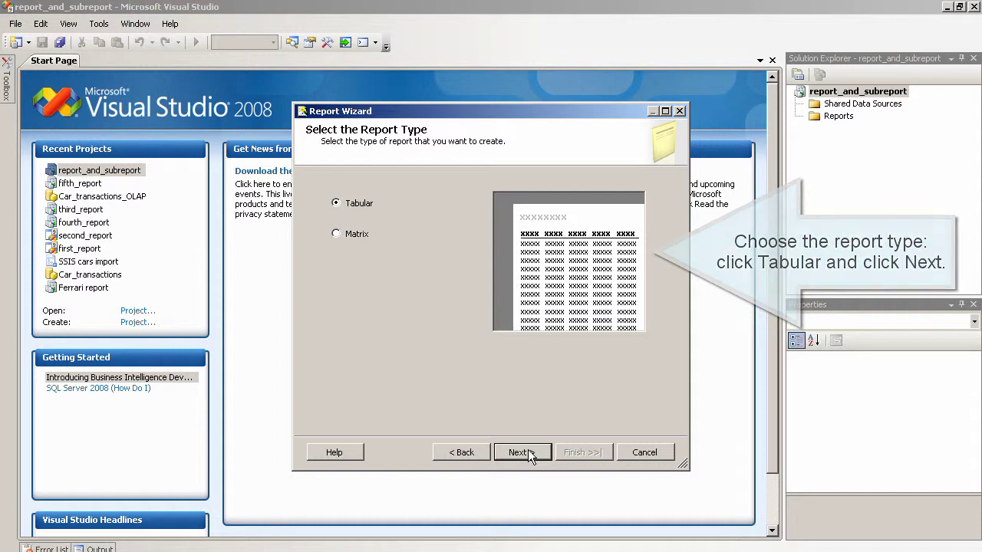
{"action": "left_click", "coordinate": [526, 452]}
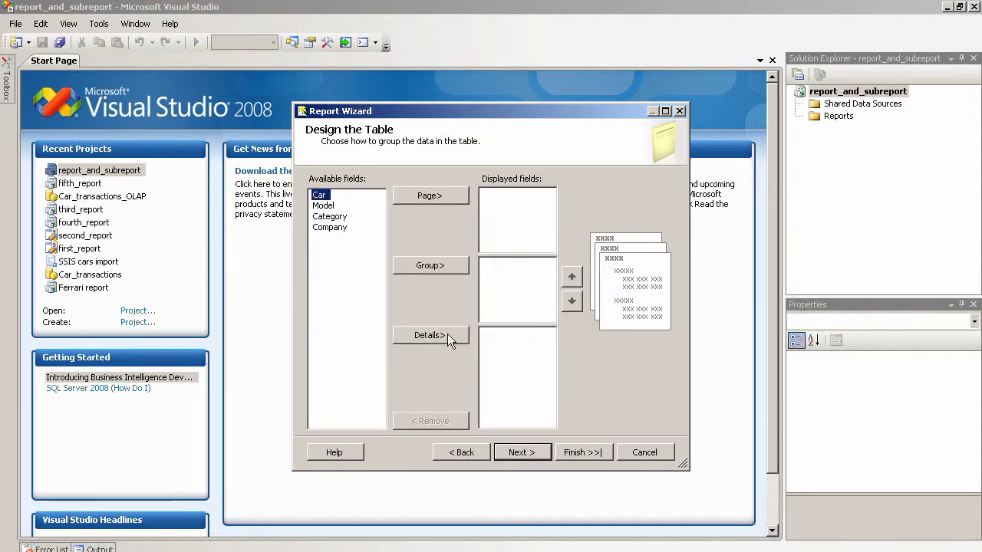
Step: Put Car, Model, Category and Company in Details and choose the Slate style
{"action": "left_click", "coordinate": [429, 335]}
{"action": "left_click", "coordinate": [430, 335]}
{"action": "left_click", "coordinate": [429, 335]}
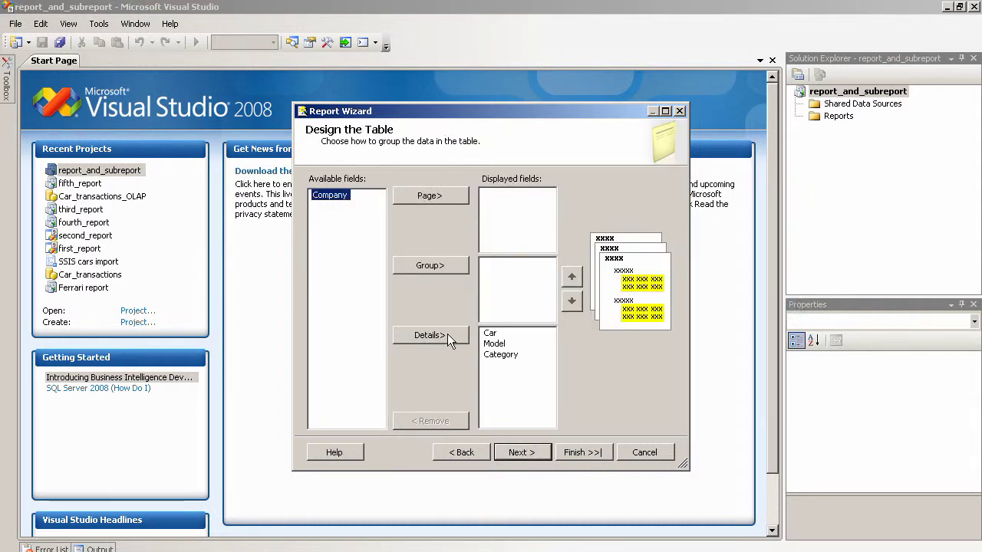
{"action": "left_click", "coordinate": [447, 335]}
{"action": "left_click", "coordinate": [533, 452]}
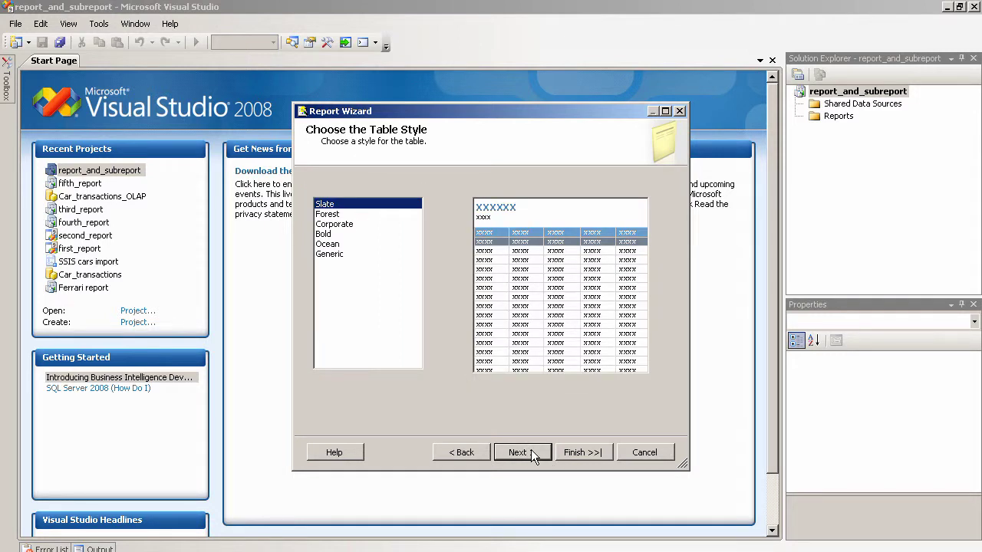
{"action": "left_click", "coordinate": [530, 450]}
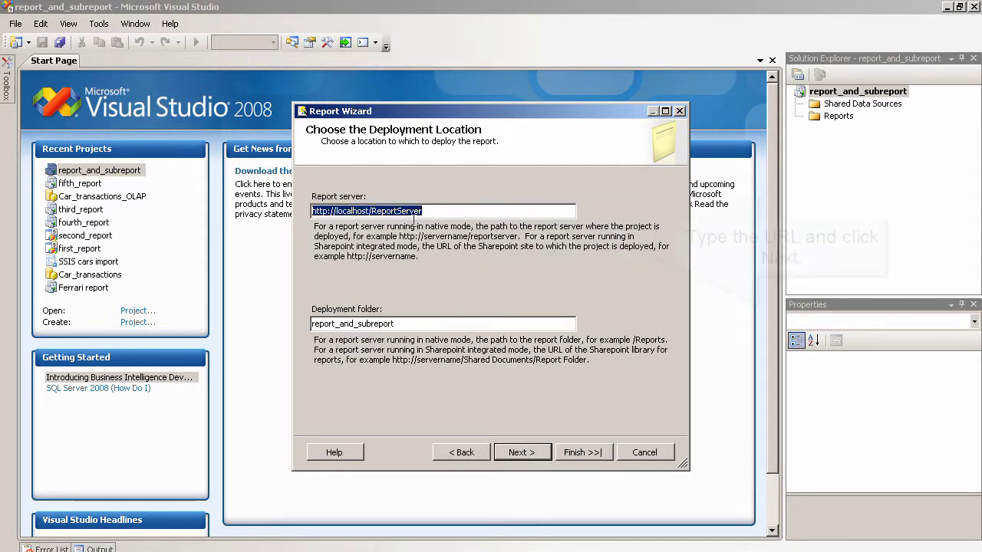
Step: Change the report server URL to port 8080, name the report main_report and finish
{"action": "left_click", "coordinate": [335, 211]}
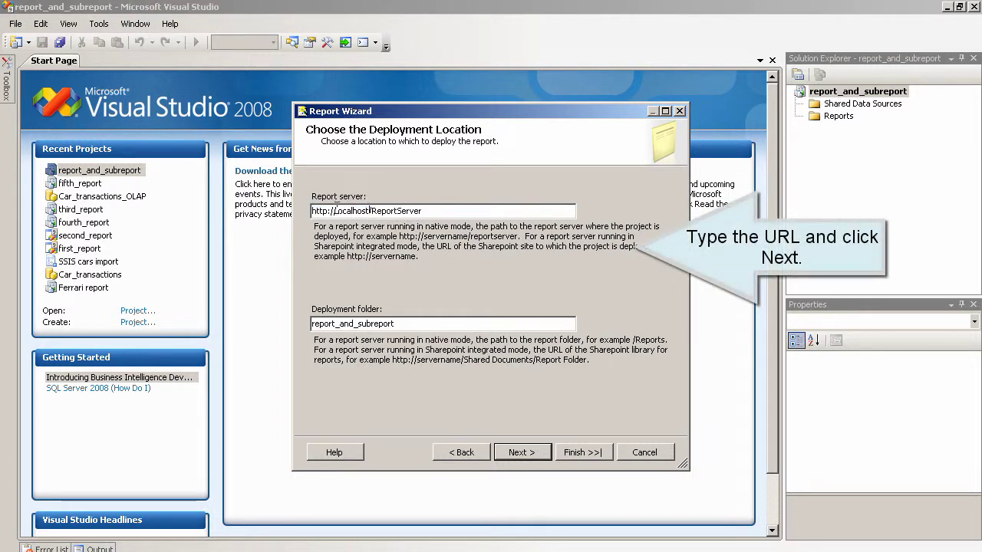
{"action": "left_click_drag", "start_coordinate": [335, 211], "coordinate": [489, 208]}
{"action": "type", "text": "arturm:8080"}
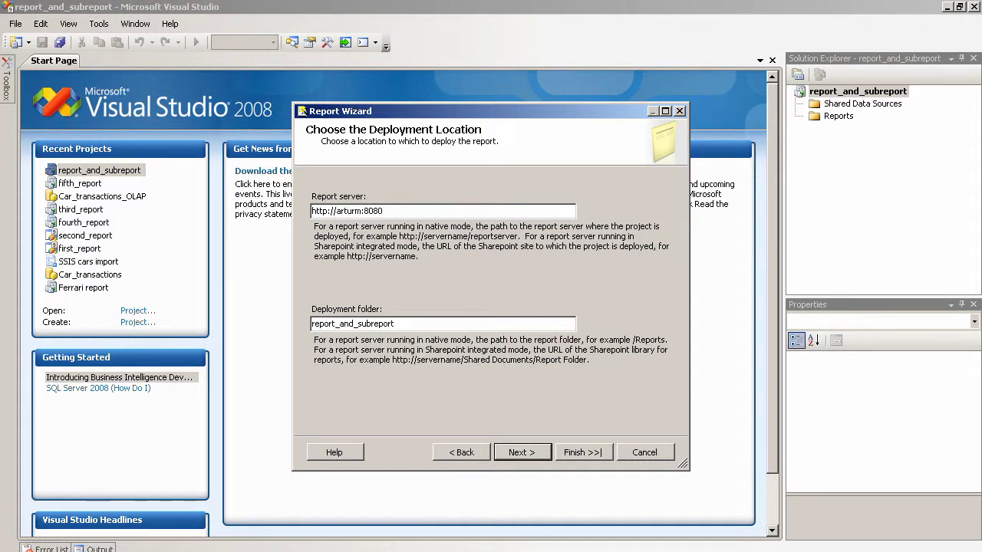
{"action": "type", "text": "/reports"}
{"action": "left_click", "coordinate": [523, 452]}
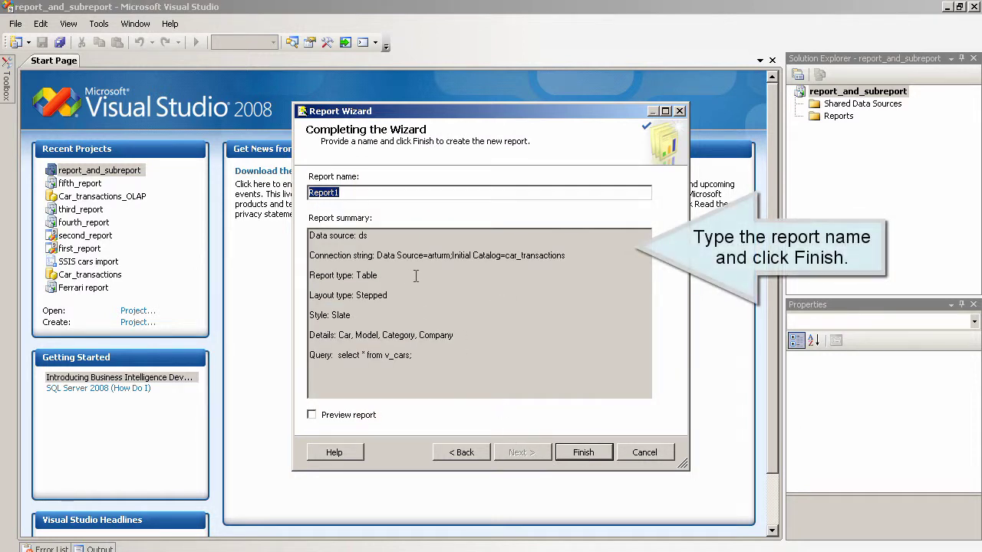
{"action": "type", "text": "main_r"}
{"action": "left_click", "coordinate": [576, 450]}
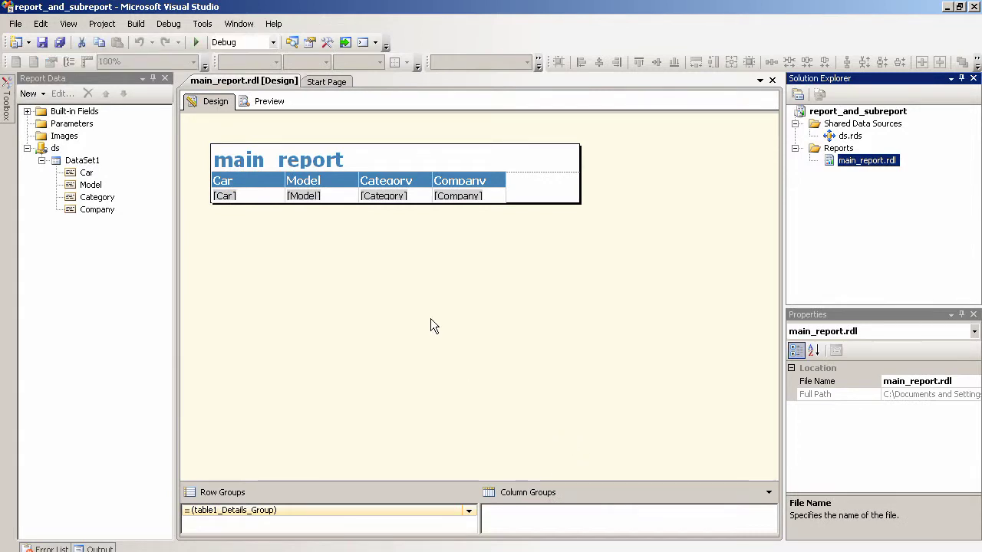
Step: Change the report title to 'Cars'
{"action": "left_click", "coordinate": [324, 155]}
{"action": "left_click", "coordinate": [323, 155]}
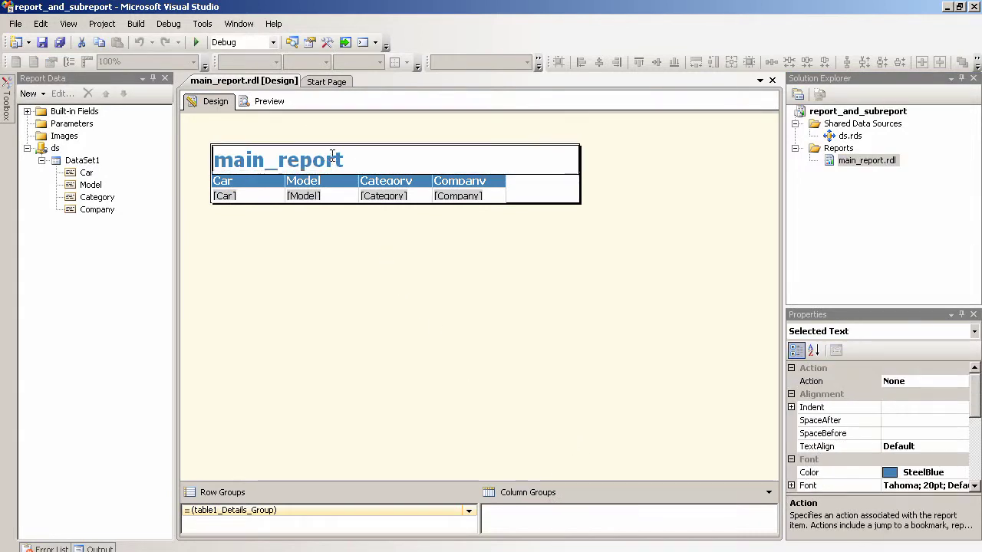
{"action": "left_click_drag", "start_coordinate": [343, 159], "coordinate": [213, 160]}
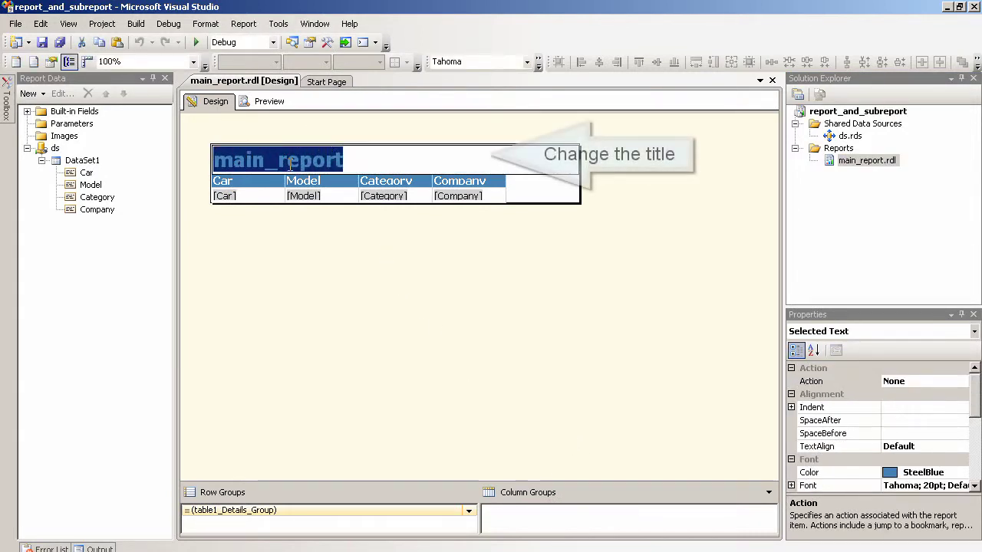
{"action": "type", "text": "Cars"}
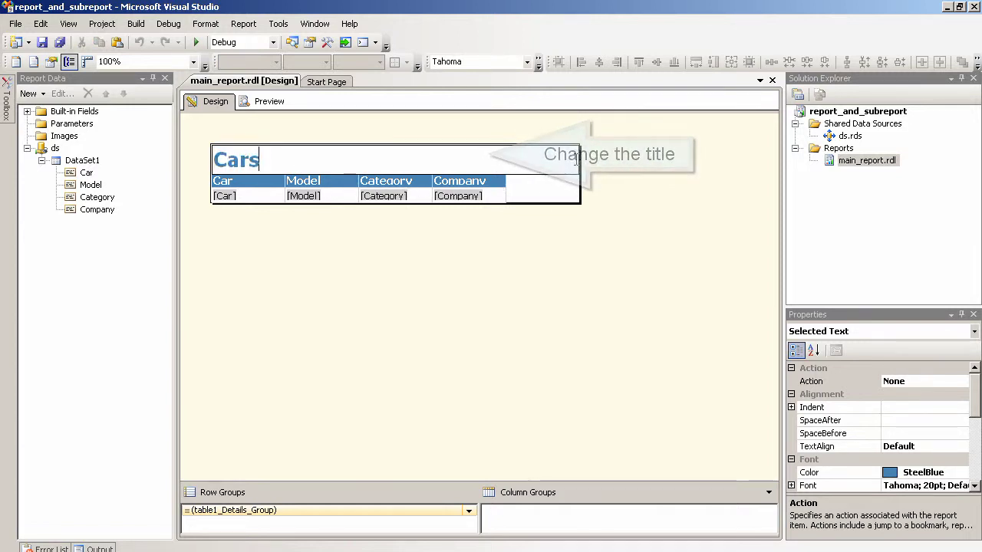
Step: Resize the Car, Model, Category and Company columns so the table spans the page
{"action": "left_click", "coordinate": [502, 181]}
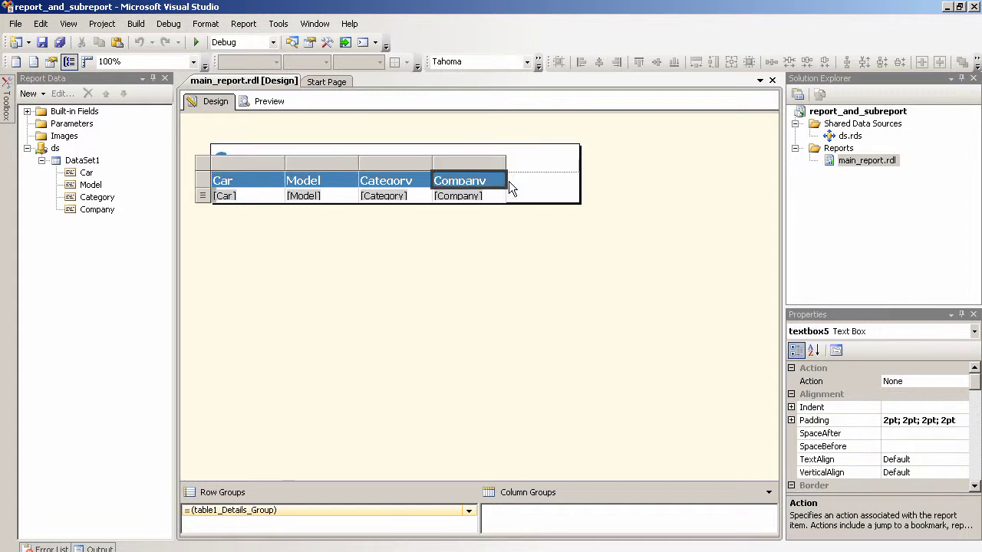
{"action": "left_click_drag", "start_coordinate": [503, 161], "coordinate": [664, 162]}
{"action": "left_click_drag", "start_coordinate": [434, 161], "coordinate": [487, 160]}
{"action": "left_click_drag", "start_coordinate": [365, 167], "coordinate": [401, 161]}
{"action": "left_click_drag", "start_coordinate": [761, 162], "coordinate": [723, 161]}
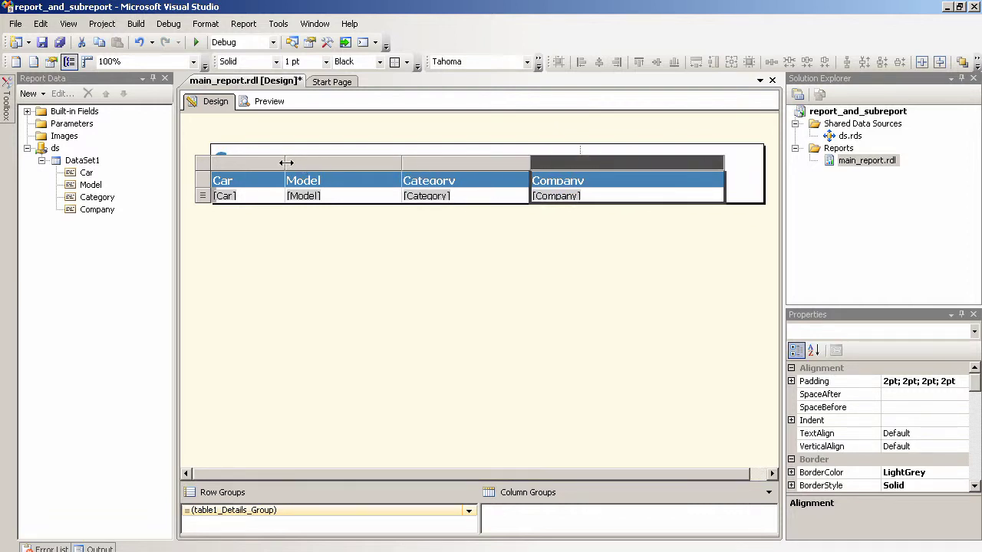
{"action": "left_click_drag", "start_coordinate": [284, 162], "coordinate": [319, 163]}
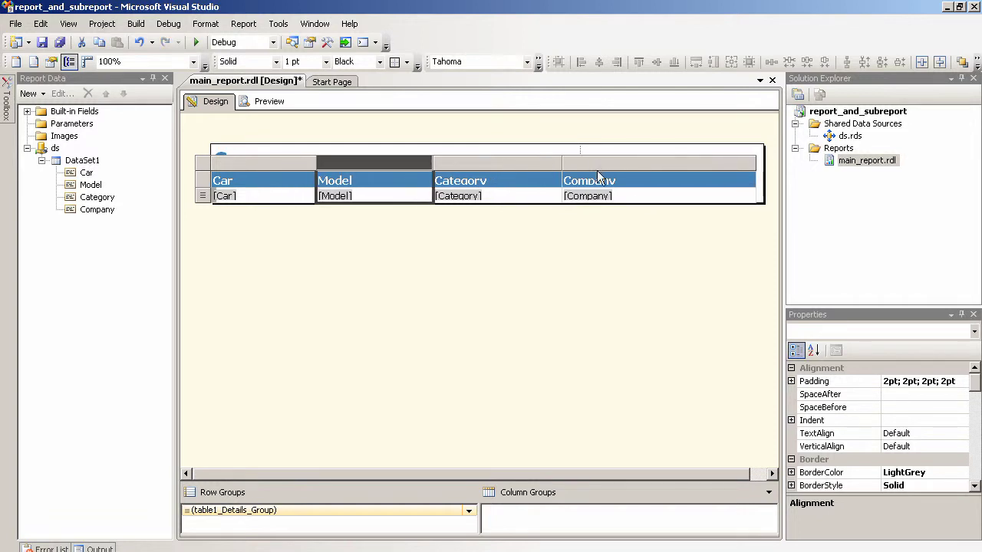
{"action": "left_click", "coordinate": [602, 253]}
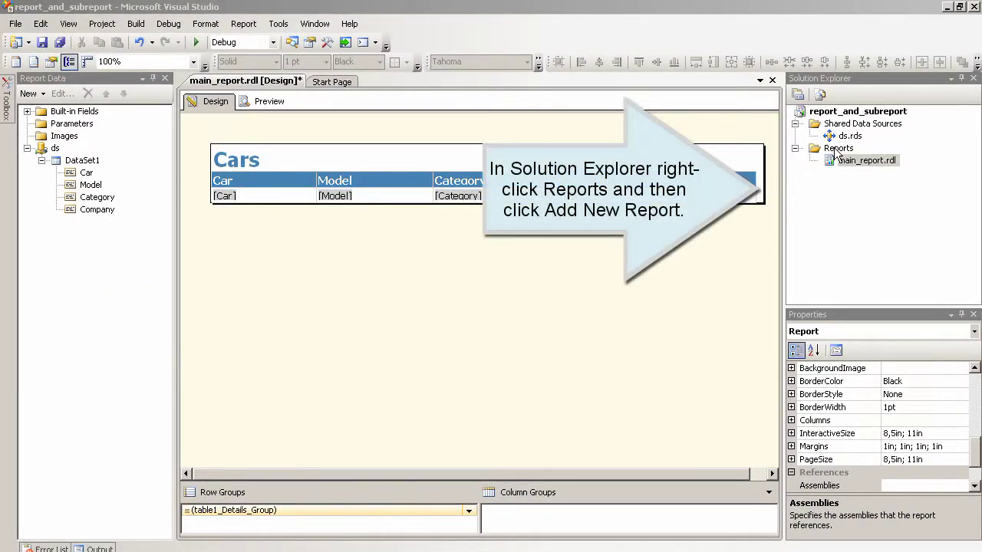
Step: Add a new report on shared source ds with query select * from v_transactions;
{"action": "right_click", "coordinate": [834, 149]}
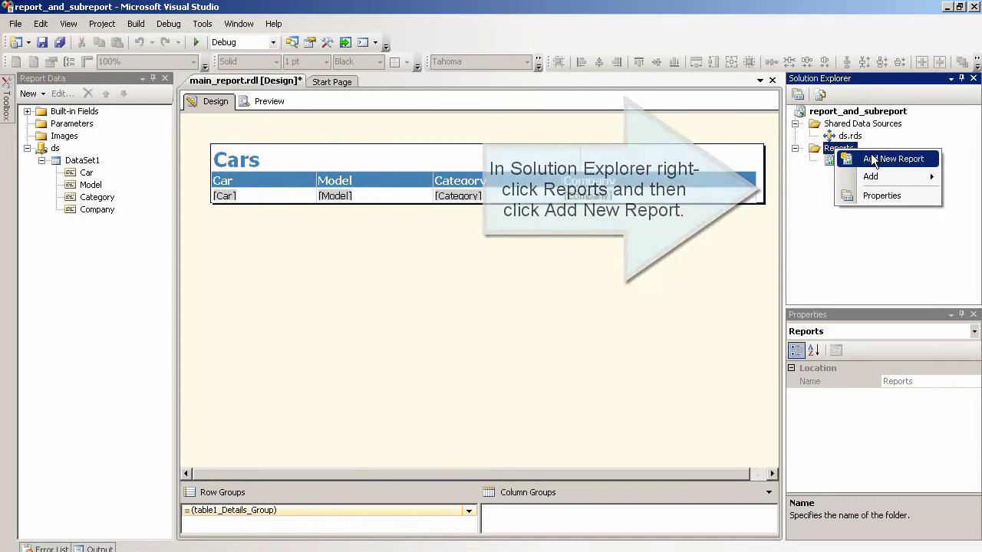
{"action": "left_click", "coordinate": [872, 158]}
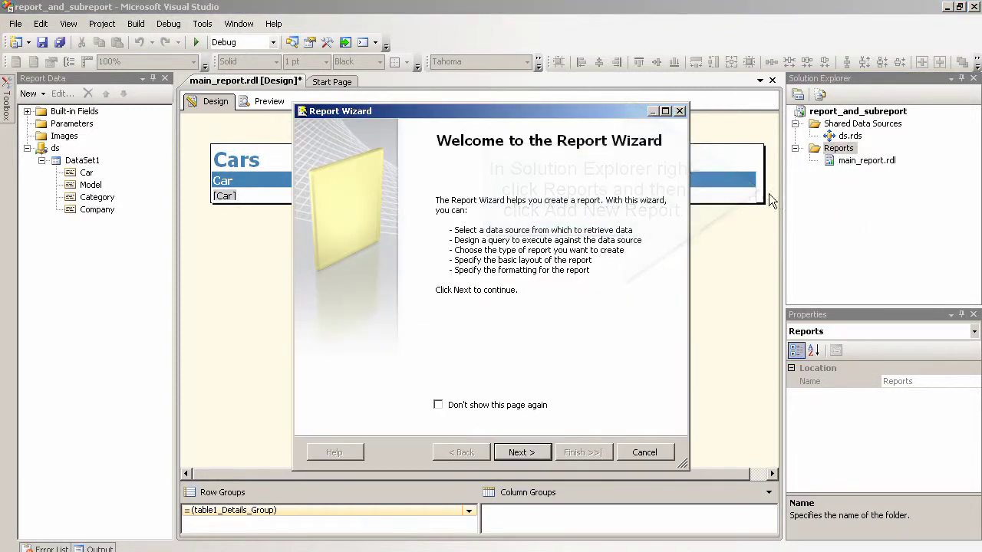
{"action": "left_click", "coordinate": [520, 452]}
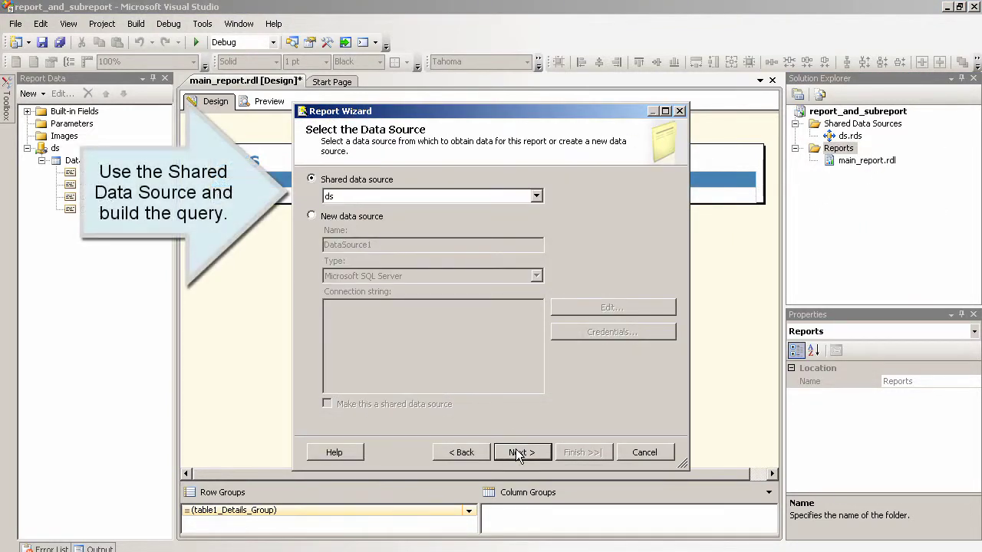
{"action": "left_click", "coordinate": [520, 452]}
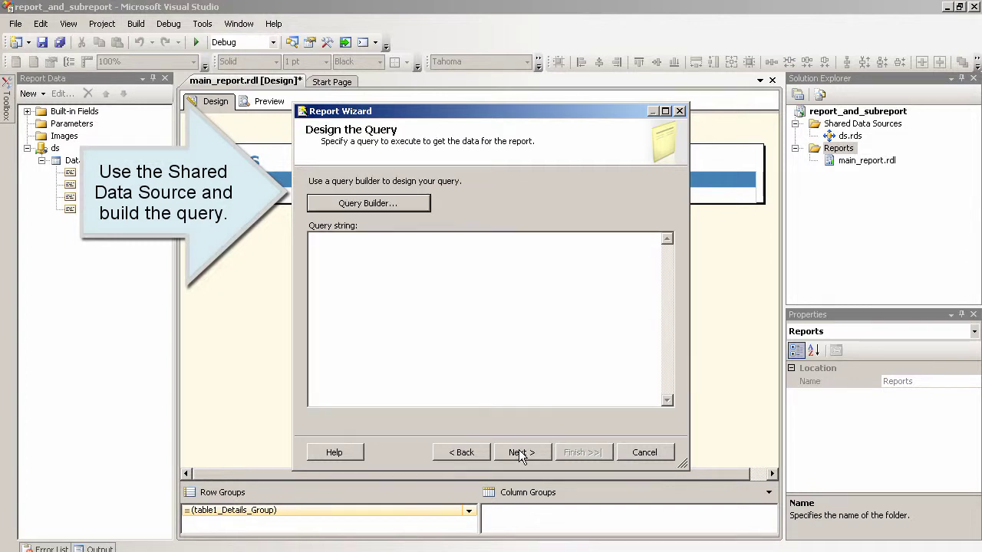
{"action": "type", "text": "select * from"}
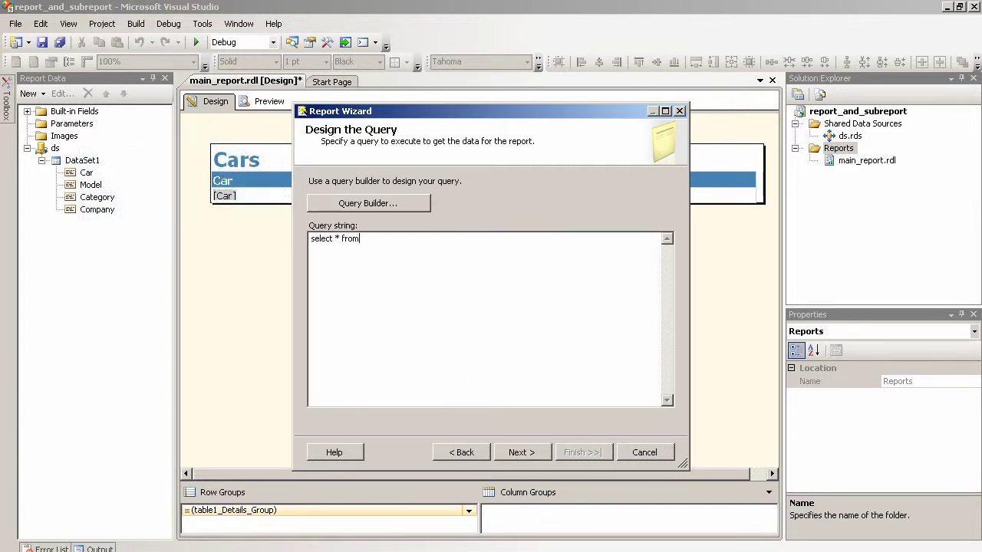
{"action": "type", "text": " v_transac"}
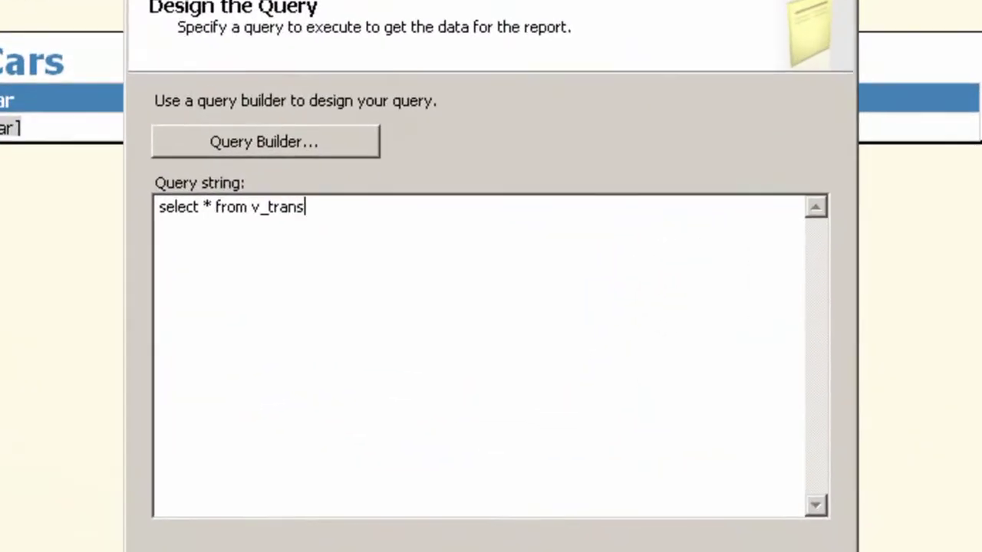
{"action": "type", "text": "tions;"}
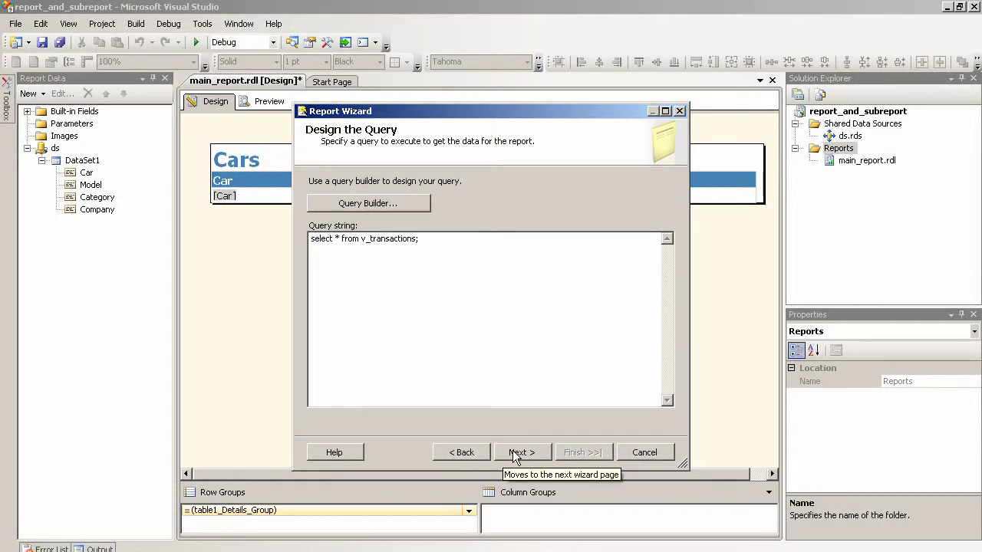
{"action": "left_click", "coordinate": [516, 454]}
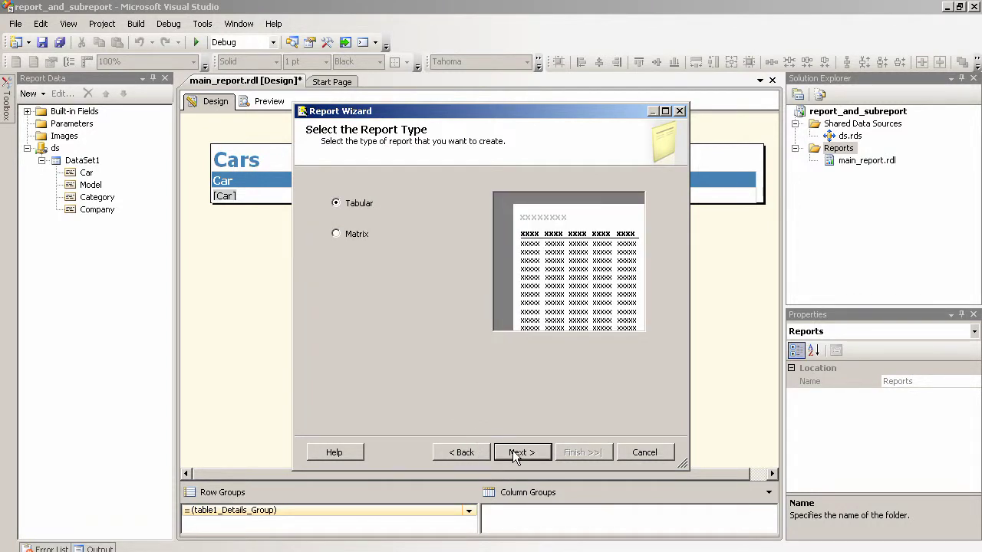
Step: Add Surname, Car, Model, SalesDate and Value to the table's Details fields
{"action": "left_click", "coordinate": [516, 452]}
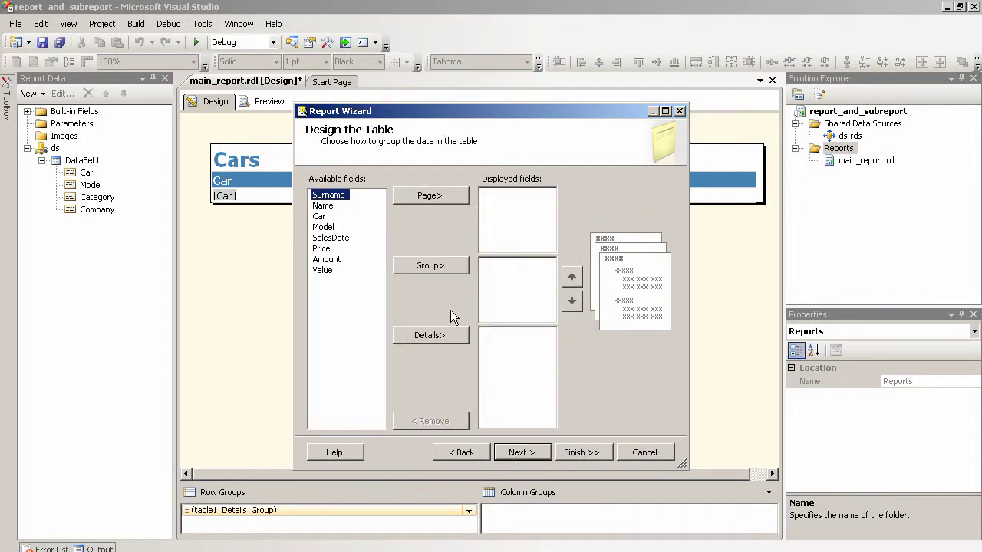
{"action": "left_click", "coordinate": [445, 335]}
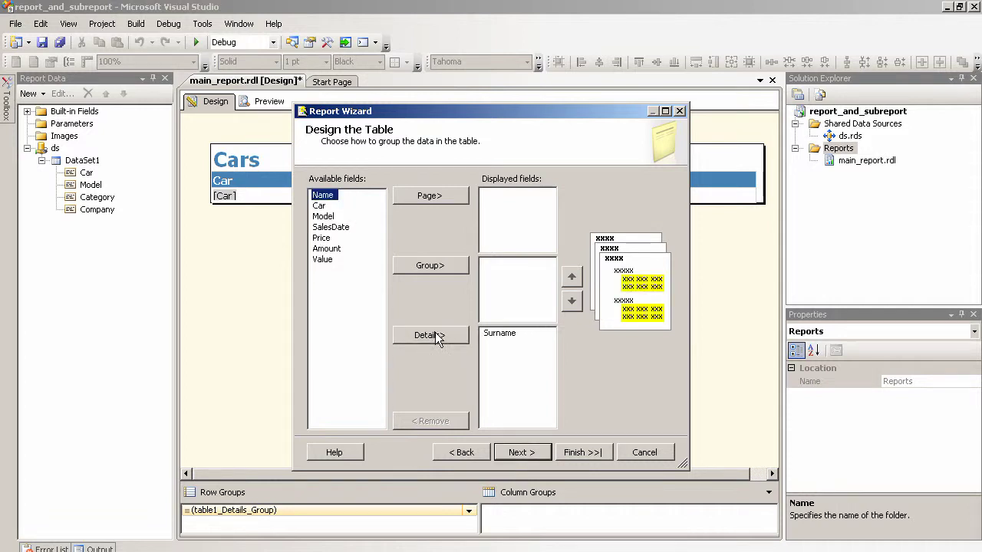
{"action": "left_click", "coordinate": [319, 205]}
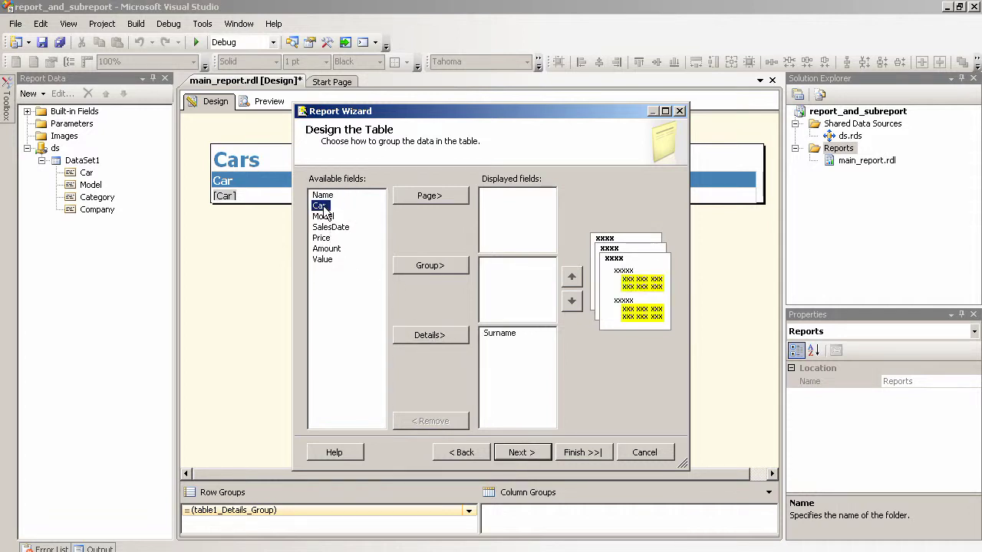
{"action": "left_click", "coordinate": [417, 335]}
{"action": "left_click", "coordinate": [417, 335]}
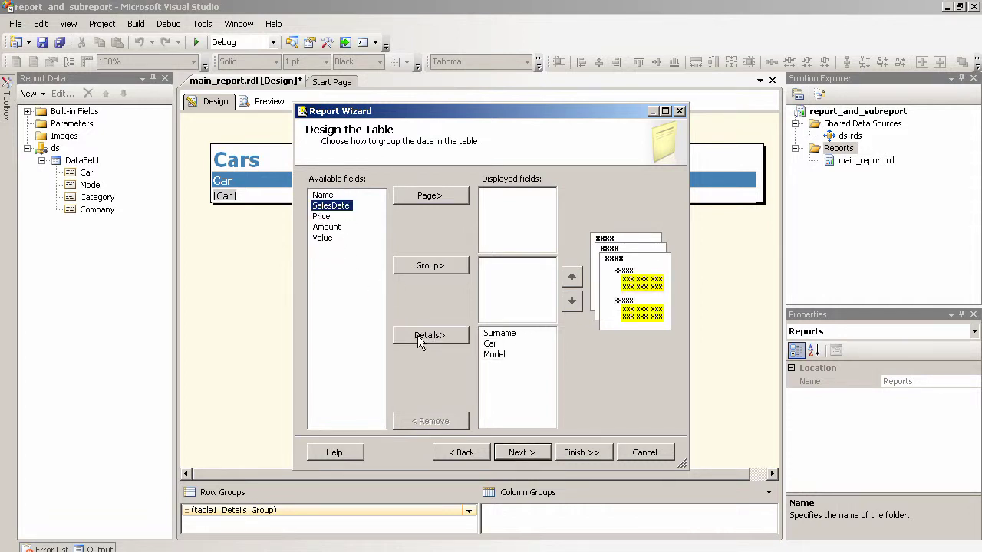
{"action": "left_click", "coordinate": [417, 335]}
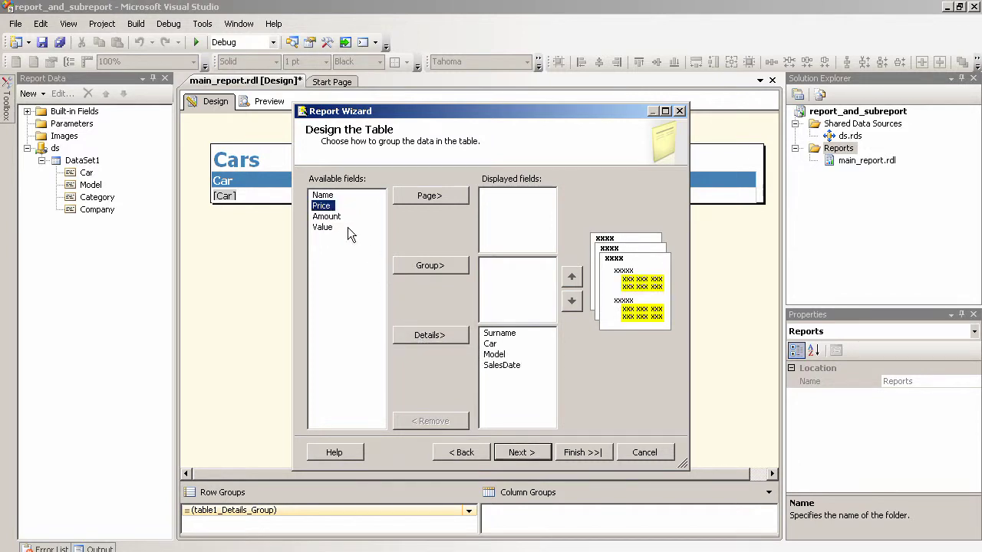
{"action": "left_click", "coordinate": [330, 226]}
{"action": "left_click", "coordinate": [429, 338]}
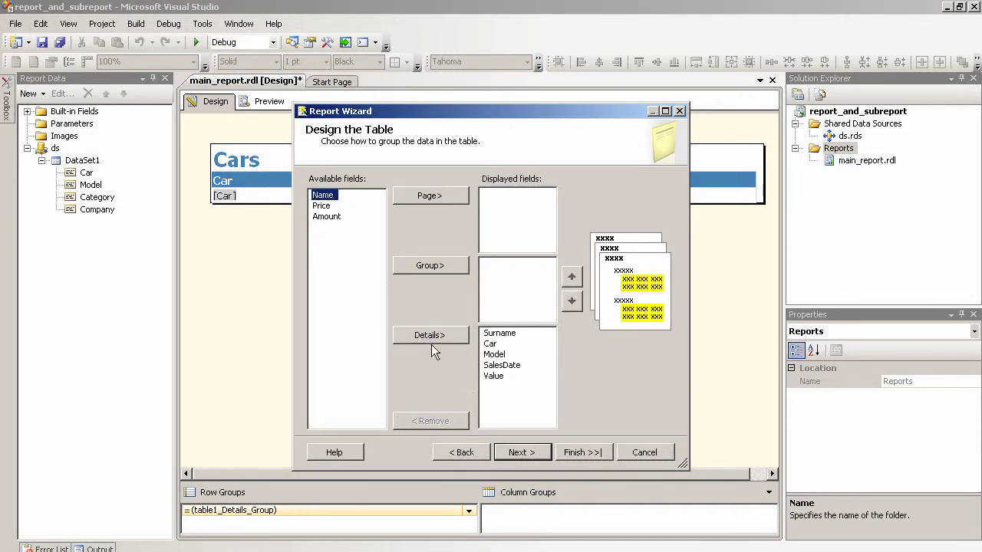
Step: Choose the Ocean table style
{"action": "left_click", "coordinate": [523, 452]}
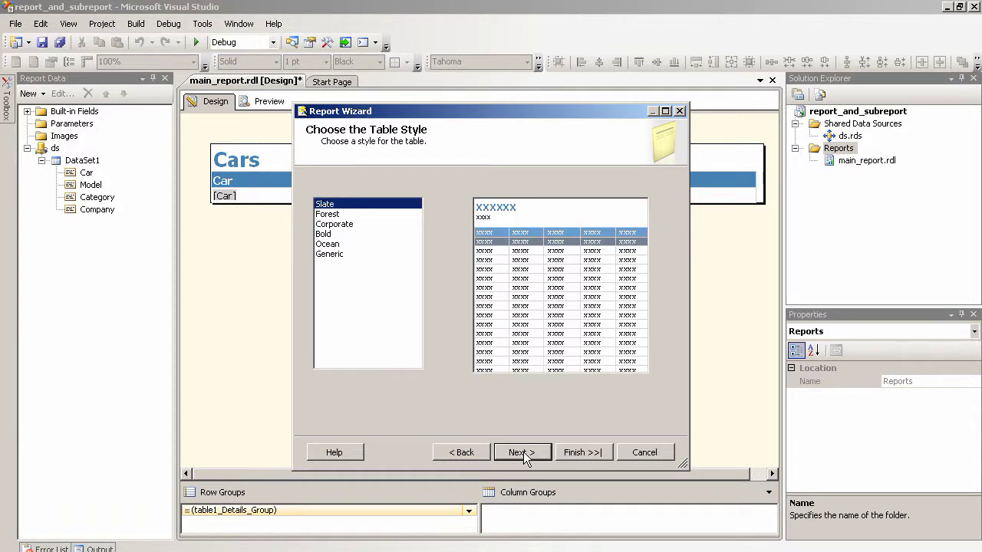
{"action": "left_click", "coordinate": [343, 224]}
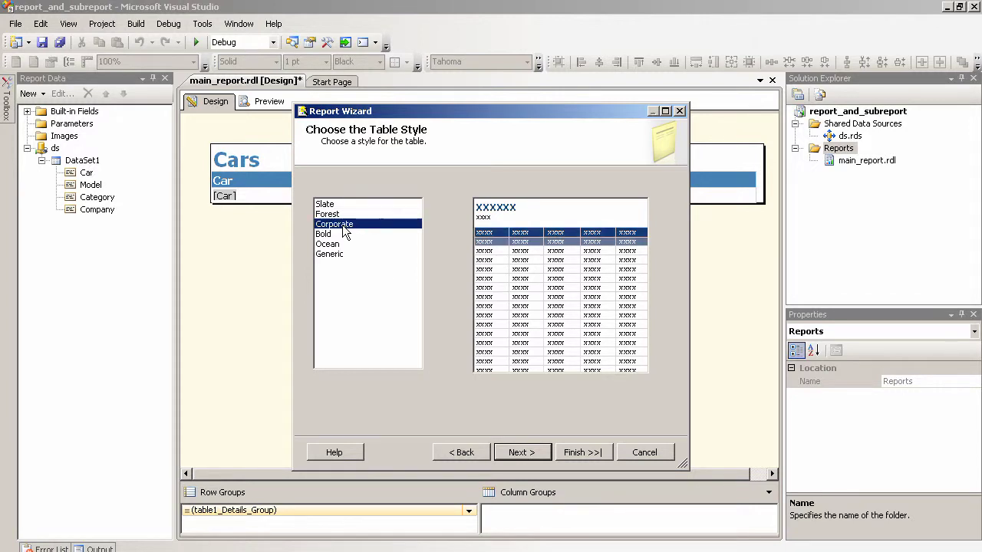
{"action": "left_click", "coordinate": [337, 234]}
{"action": "left_click", "coordinate": [335, 245]}
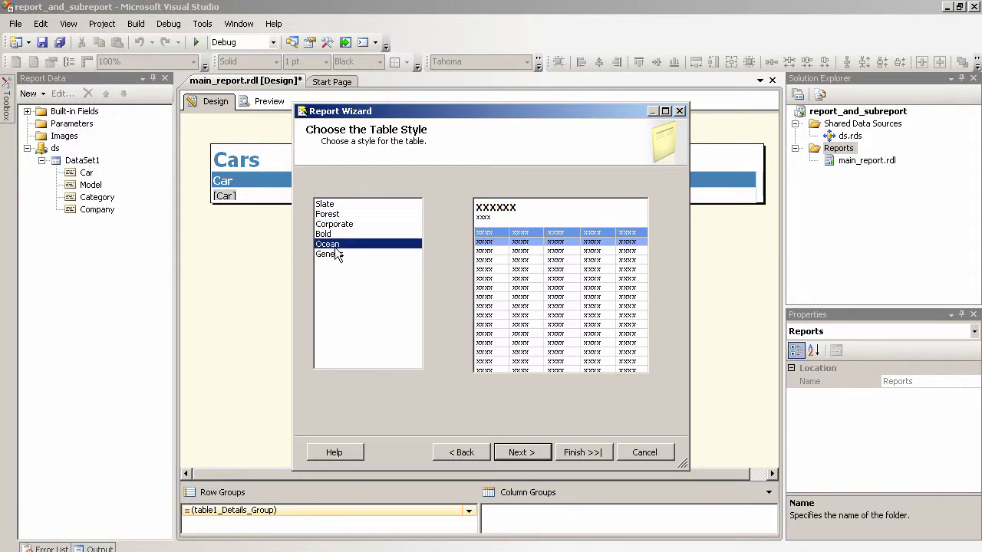
Step: Name the new report 'subreport' and finish the wizard
{"action": "left_click", "coordinate": [518, 456]}
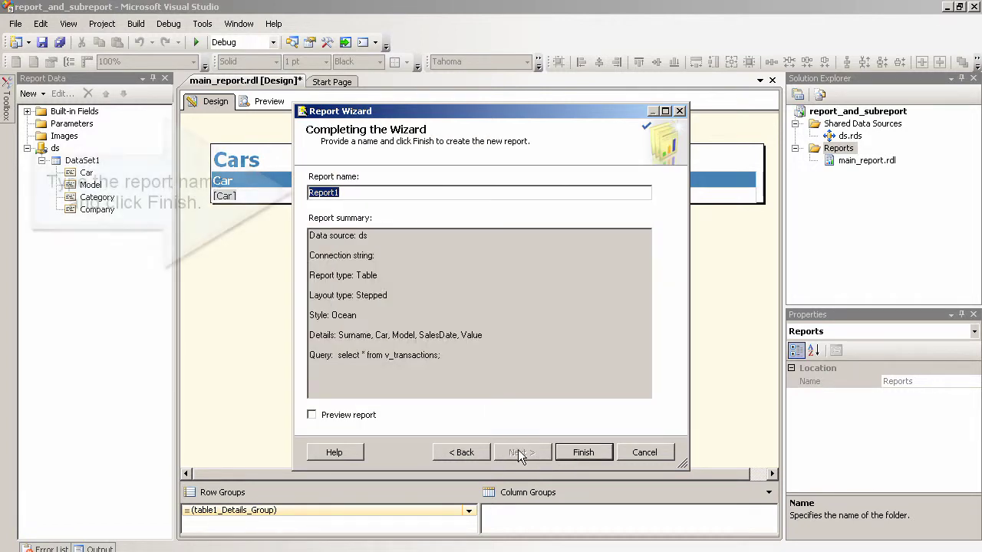
{"action": "type", "text": "subr"}
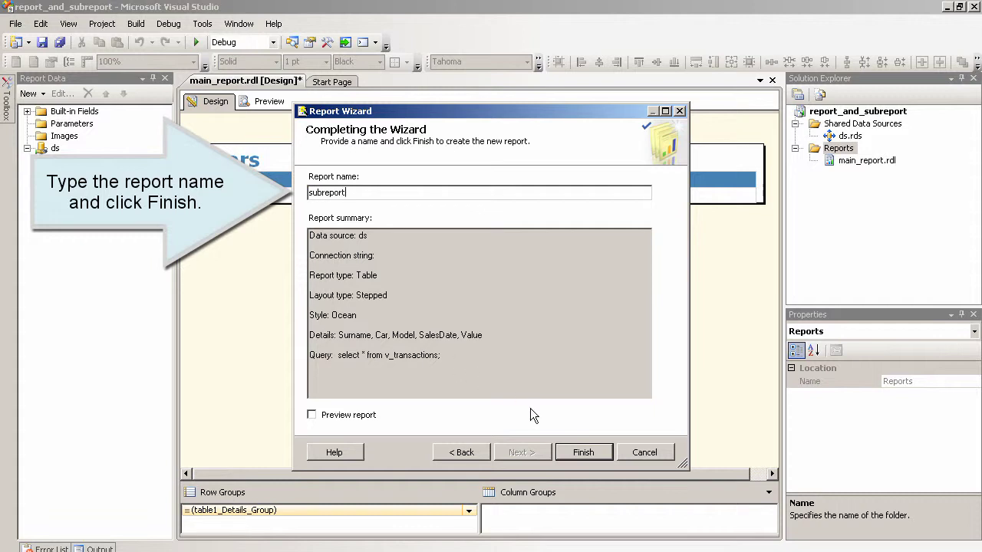
{"action": "left_click", "coordinate": [584, 453]}
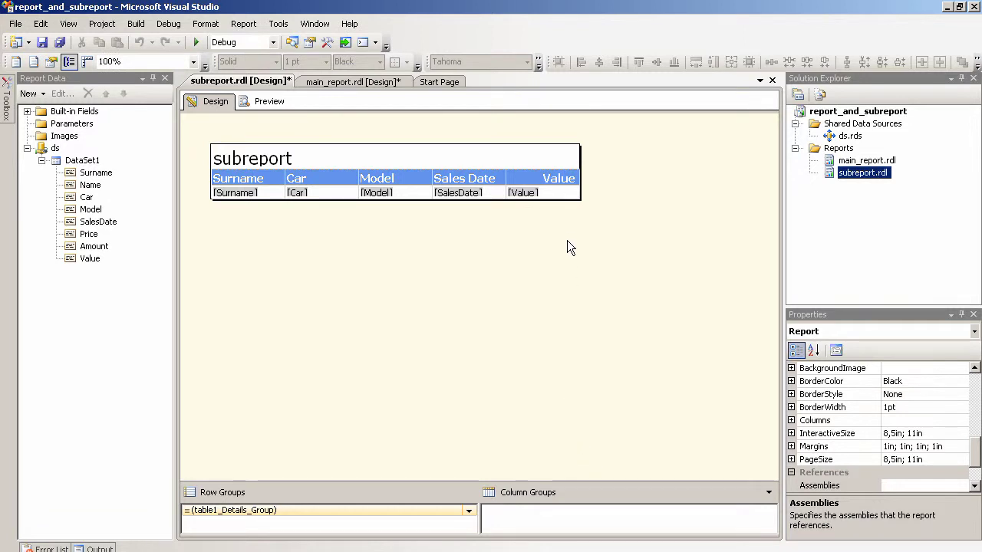
Step: Widen the report body, then widen the Sales Date and Model columns
{"action": "left_click_drag", "start_coordinate": [580, 153], "coordinate": [625, 158]}
{"action": "left_click", "coordinate": [578, 175]}
{"action": "left_click_drag", "start_coordinate": [506, 159], "coordinate": [540, 159]}
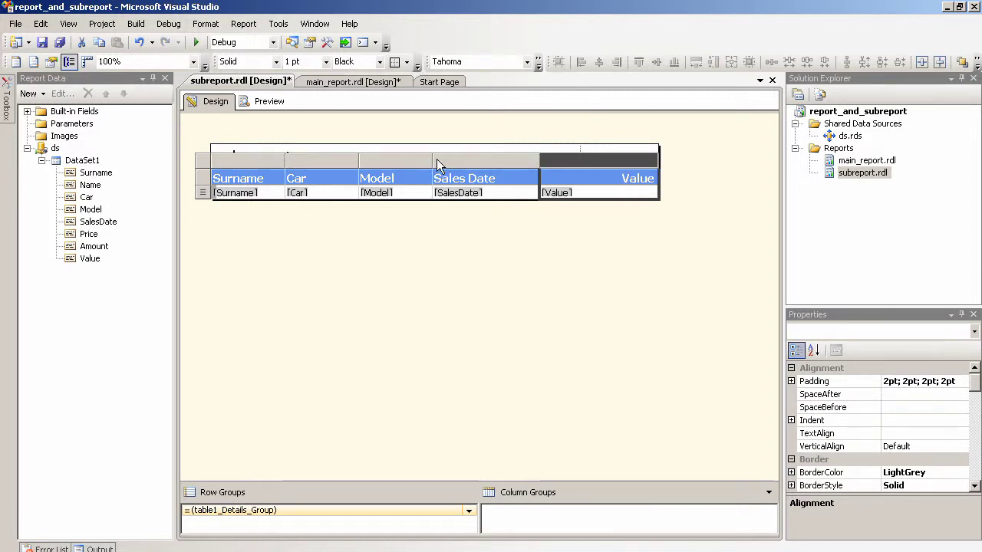
{"action": "left_click_drag", "start_coordinate": [434, 158], "coordinate": [472, 159]}
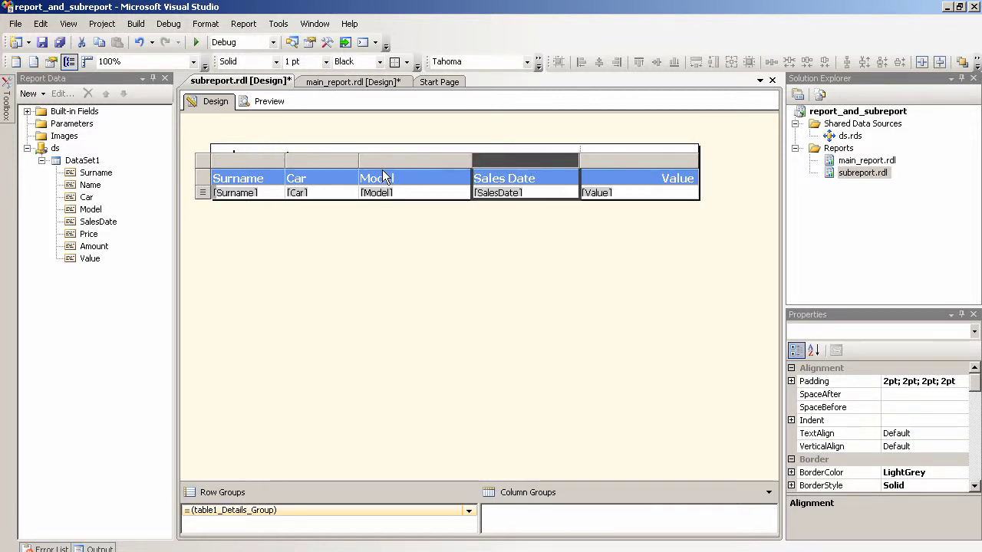
Step: Give the [SalesDate] text box the Date number format 2000-01-31
{"action": "left_click", "coordinate": [508, 192]}
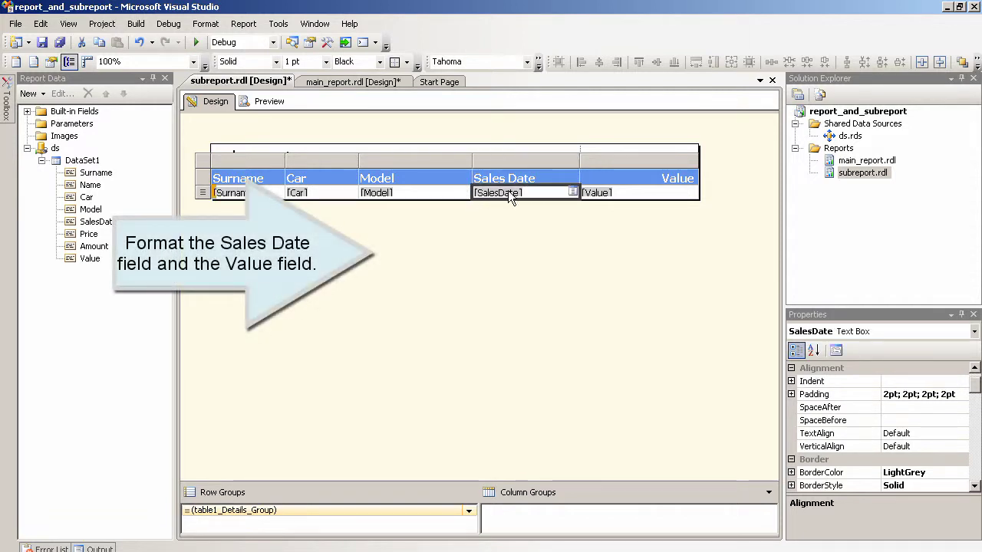
{"action": "right_click", "coordinate": [510, 197]}
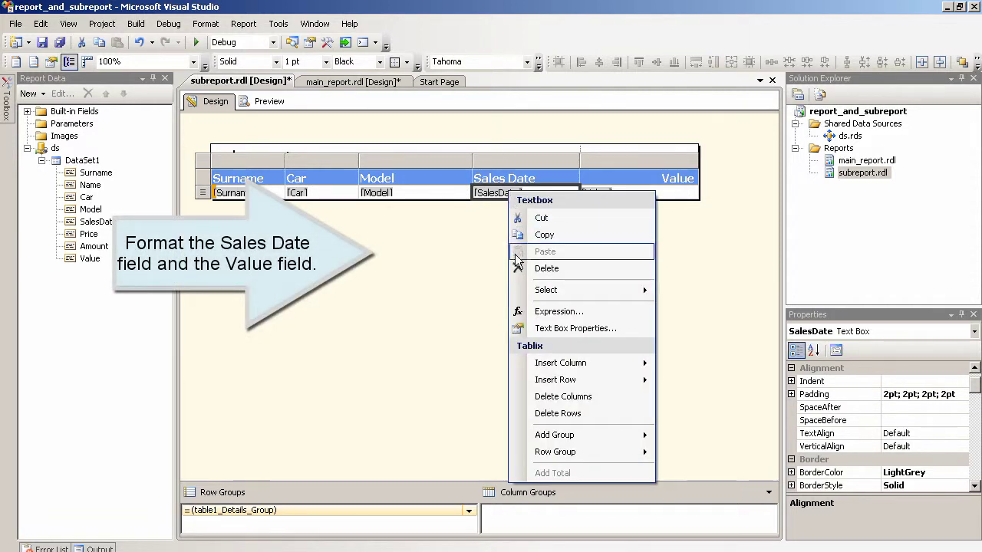
{"action": "left_click", "coordinate": [549, 331]}
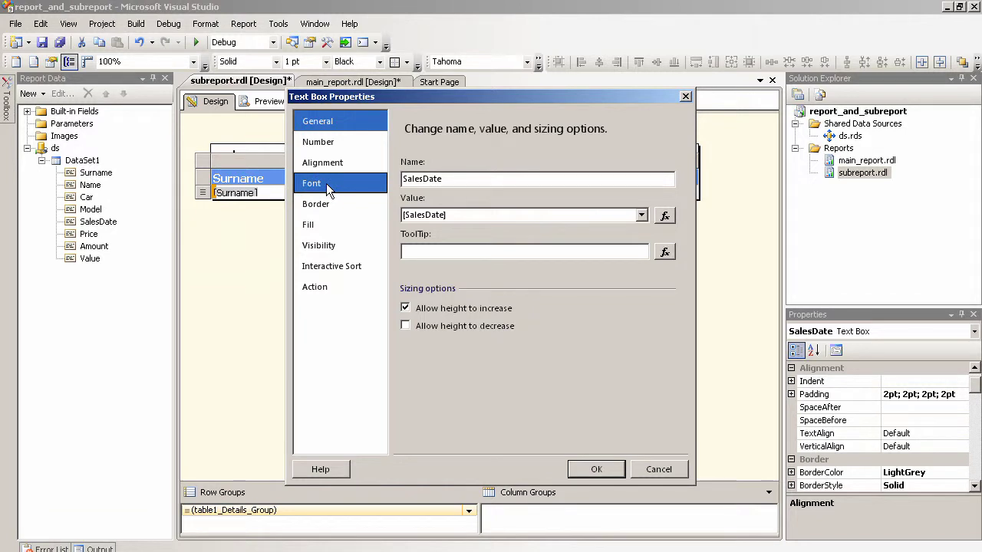
{"action": "left_click", "coordinate": [321, 144]}
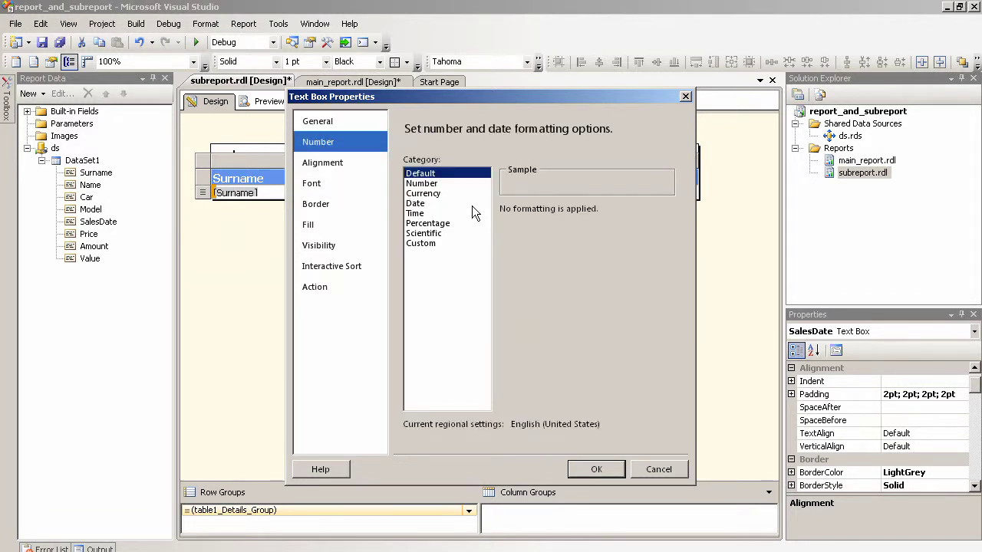
{"action": "left_click", "coordinate": [415, 203]}
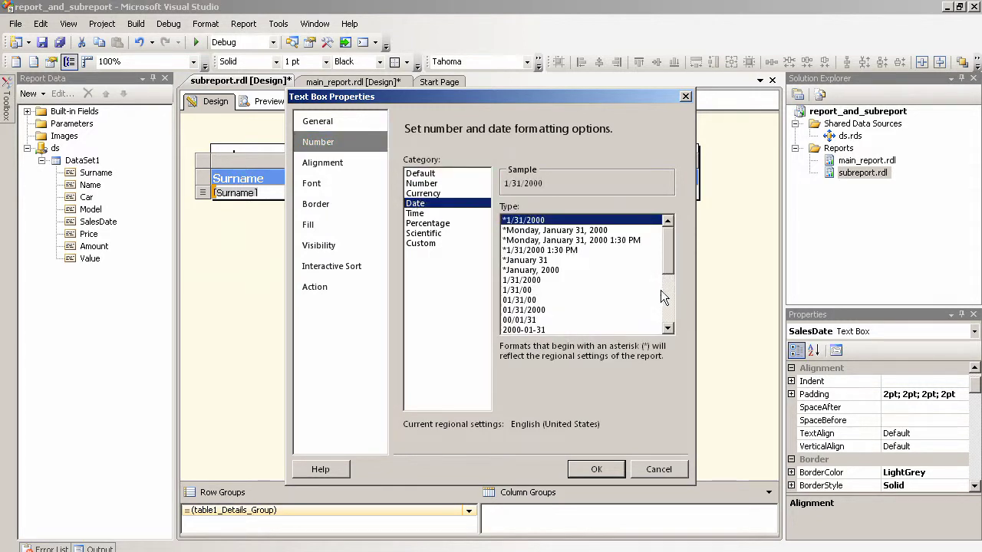
{"action": "left_click", "coordinate": [536, 330]}
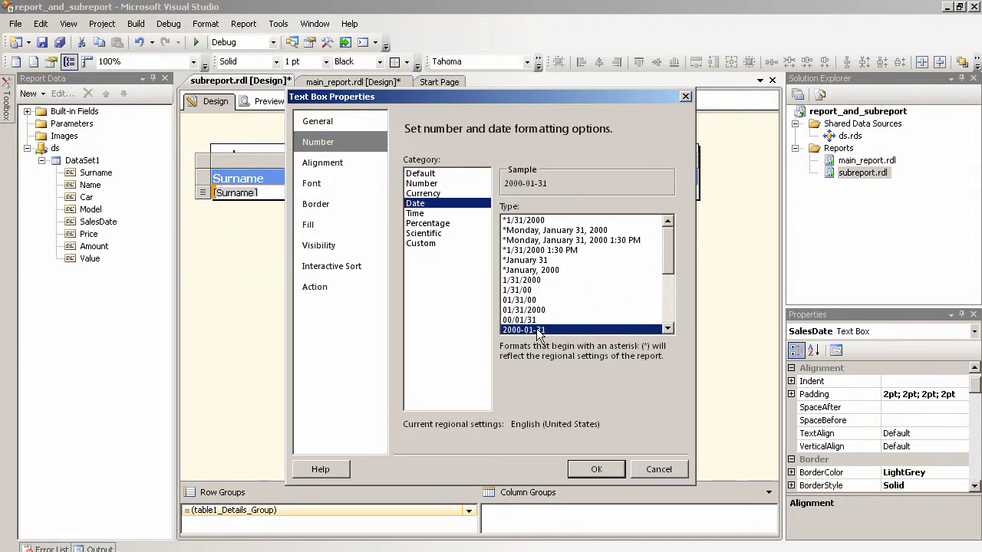
{"action": "left_click", "coordinate": [595, 469]}
Step: Format the [Value] text box as Currency with 0 decimal places and $-12345.00 negatives
{"action": "left_click", "coordinate": [595, 193]}
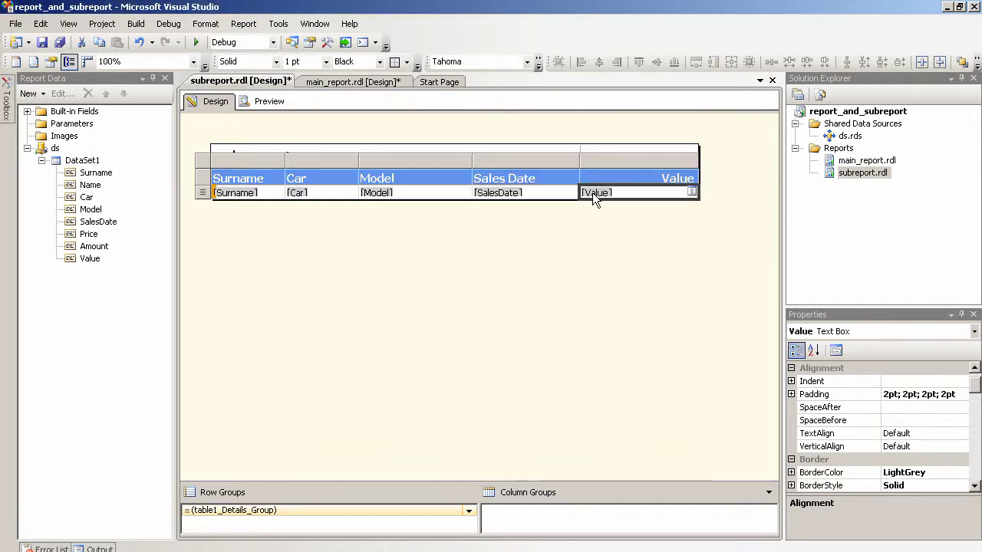
{"action": "right_click", "coordinate": [592, 192]}
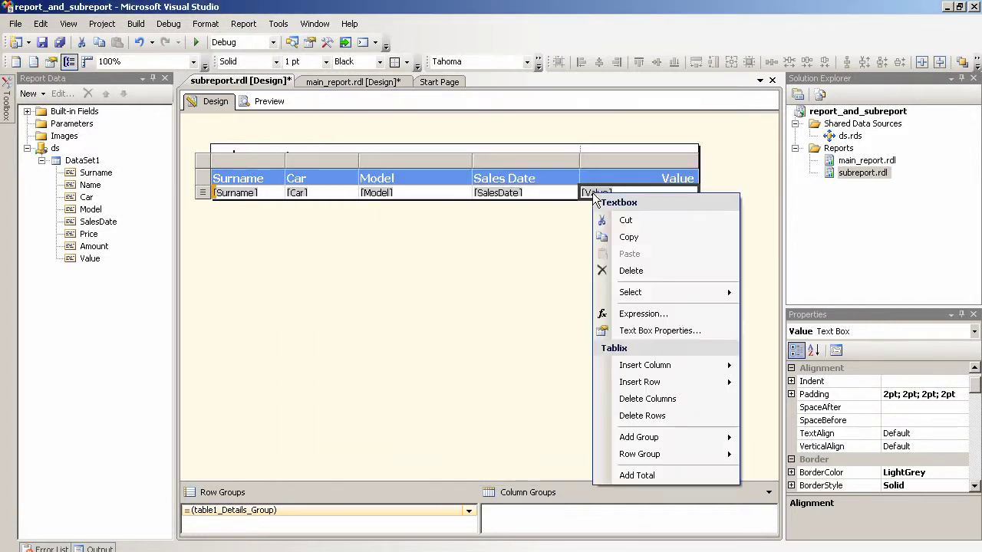
{"action": "left_click", "coordinate": [611, 331]}
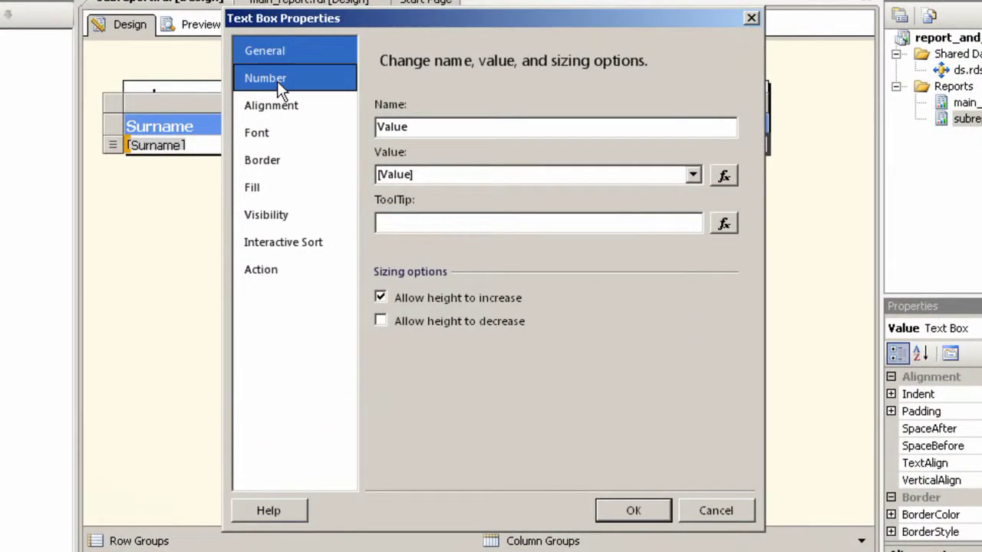
{"action": "left_click", "coordinate": [313, 135]}
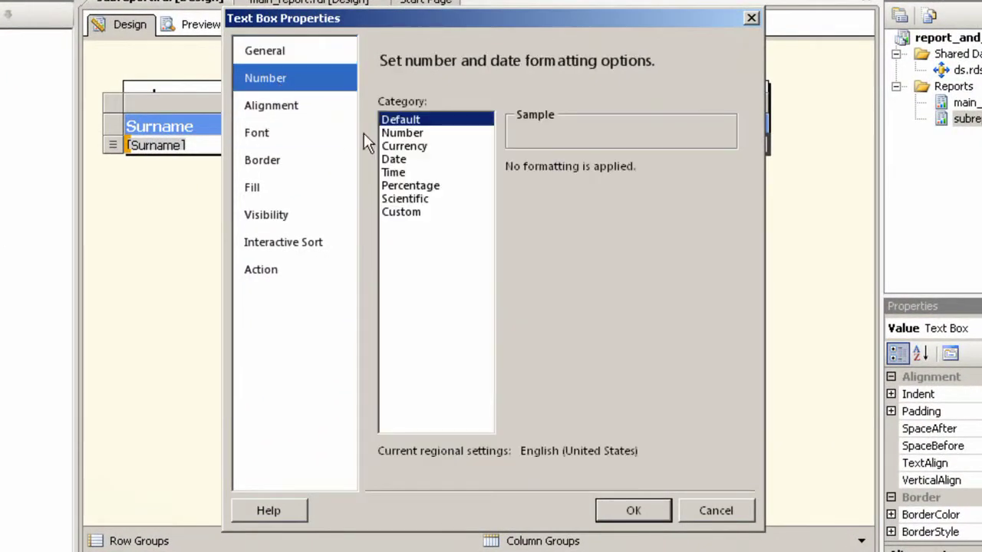
{"action": "left_click", "coordinate": [404, 146]}
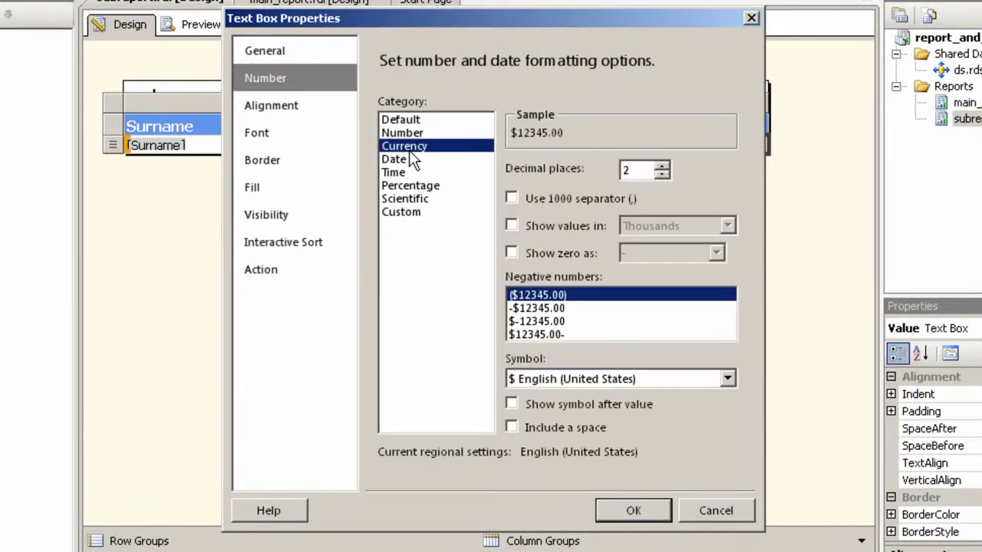
{"action": "left_click", "coordinate": [542, 321]}
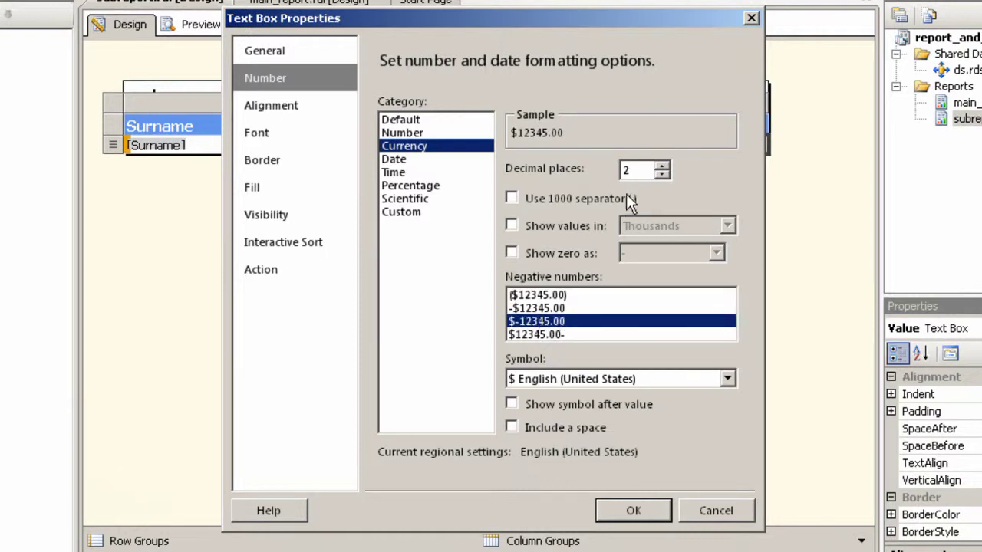
{"action": "type", "text": "0"}
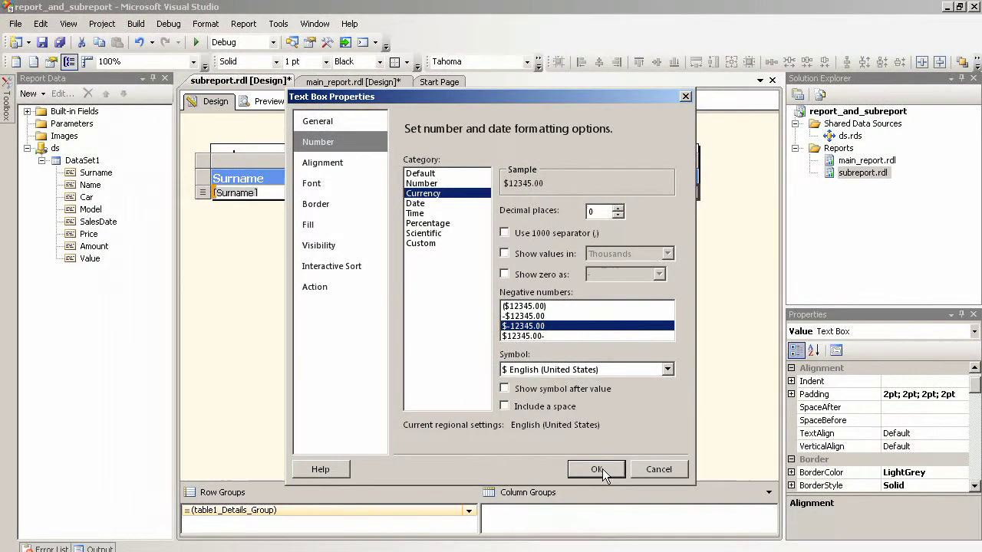
{"action": "left_click", "coordinate": [596, 468]}
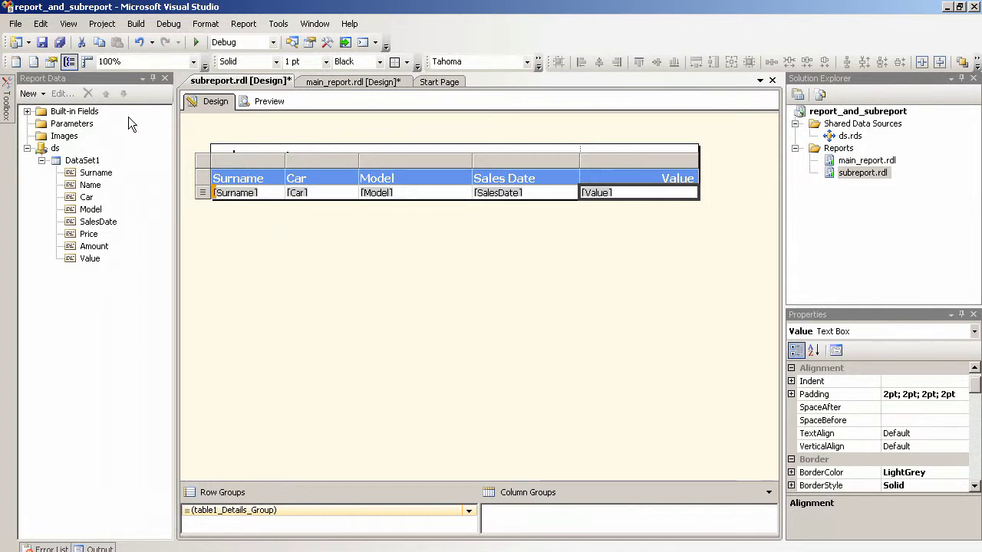
Step: Save subreport.rdl and main_report.rdl with File > Save All
{"action": "left_click", "coordinate": [15, 24]}
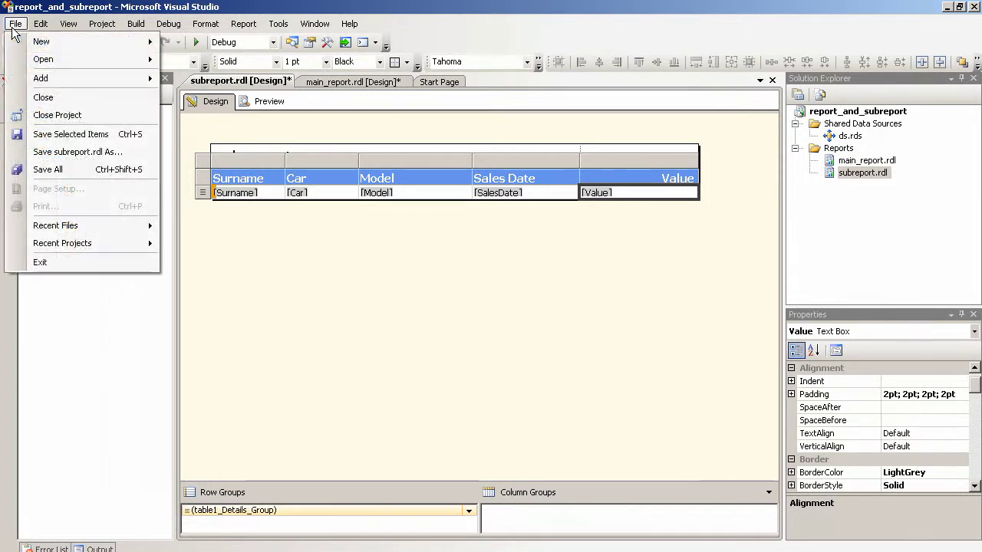
{"action": "left_click", "coordinate": [63, 170]}
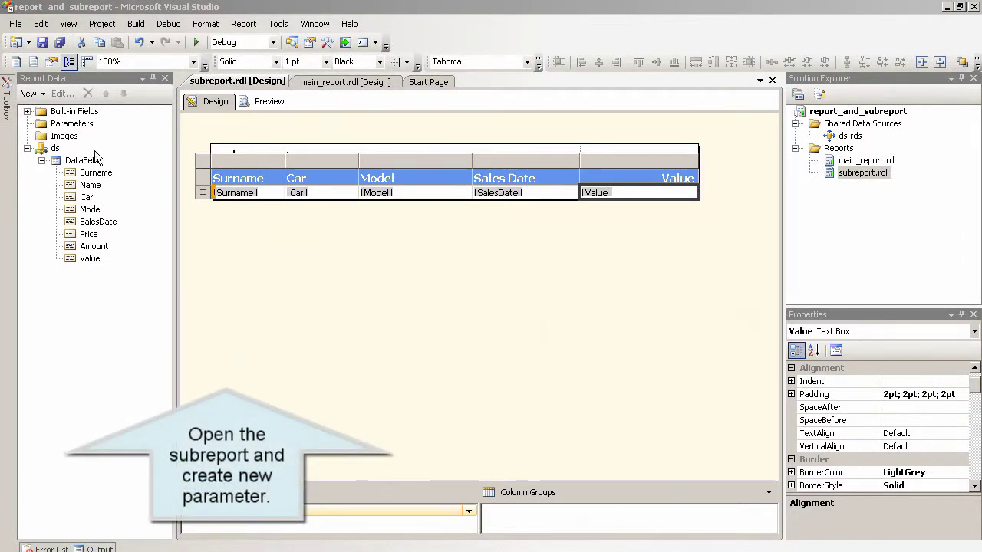
Step: Add a hidden report parameter named param_model with the prompt 'model'
{"action": "right_click", "coordinate": [67, 126]}
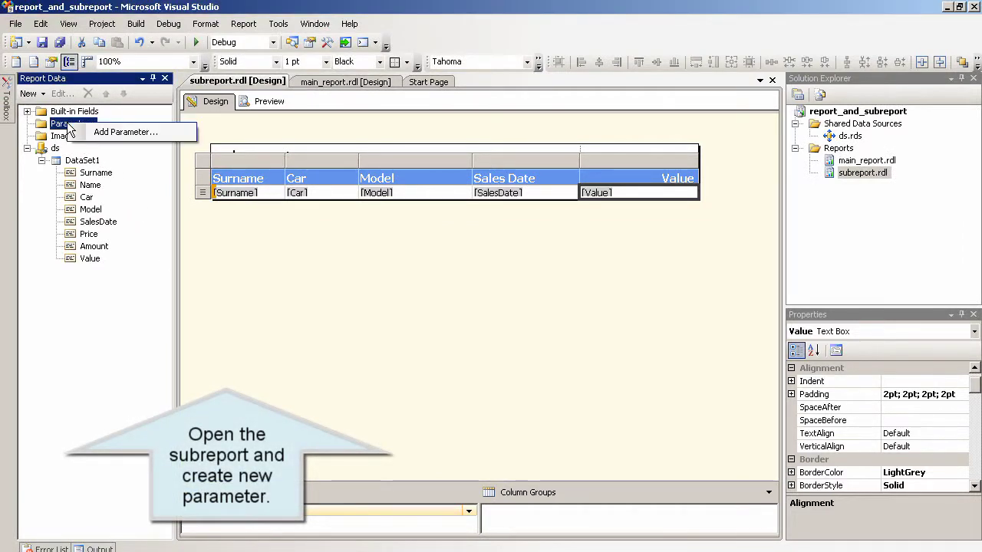
{"action": "left_click", "coordinate": [91, 132]}
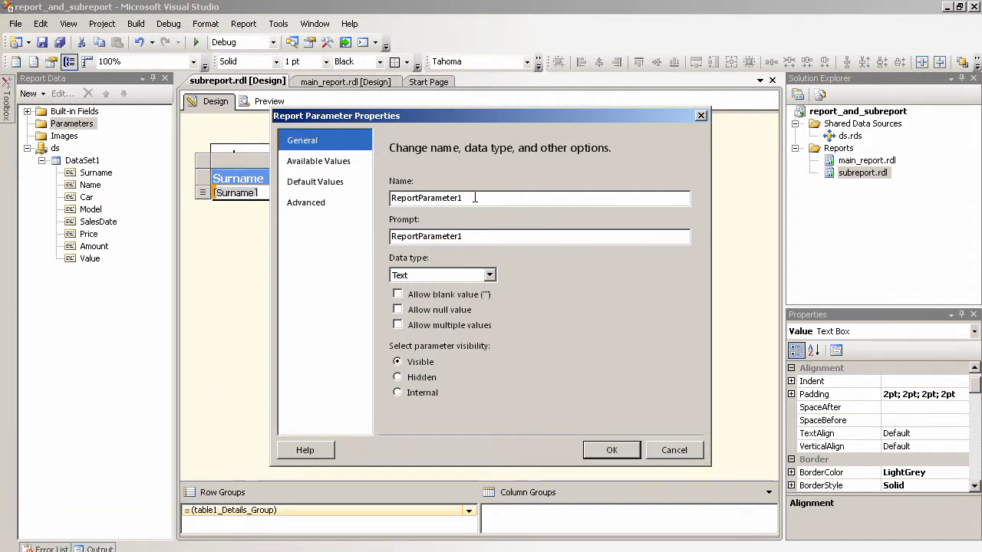
{"action": "left_click_drag", "start_coordinate": [469, 196], "coordinate": [391, 198]}
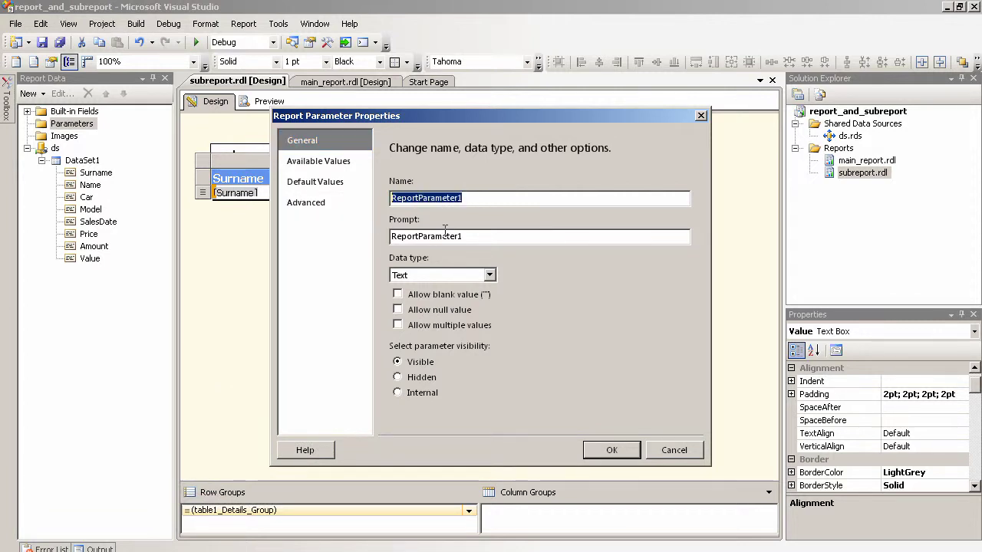
{"action": "type", "text": "param_mo"}
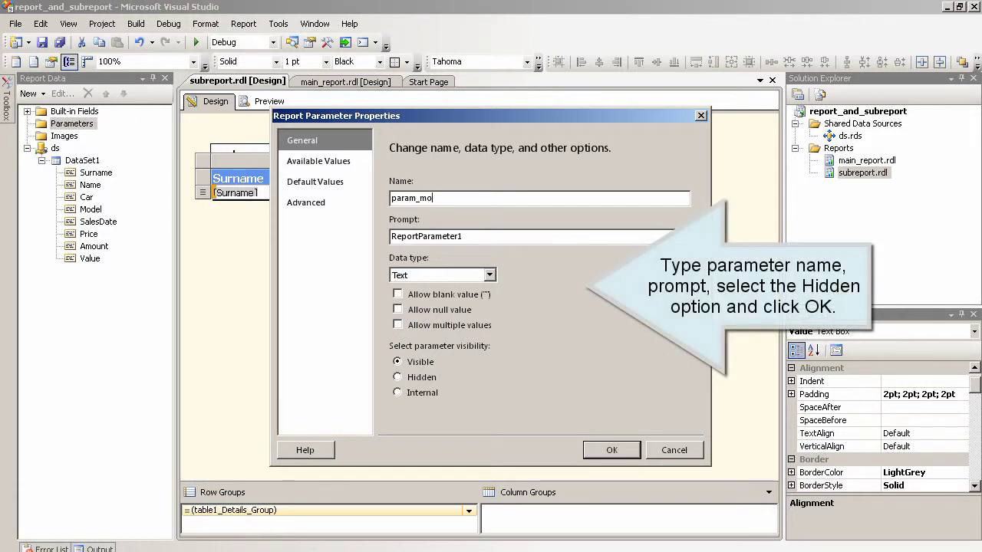
{"action": "type", "text": "del"}
{"action": "left_click_drag", "start_coordinate": [471, 238], "coordinate": [378, 236]}
{"action": "type", "text": "model"}
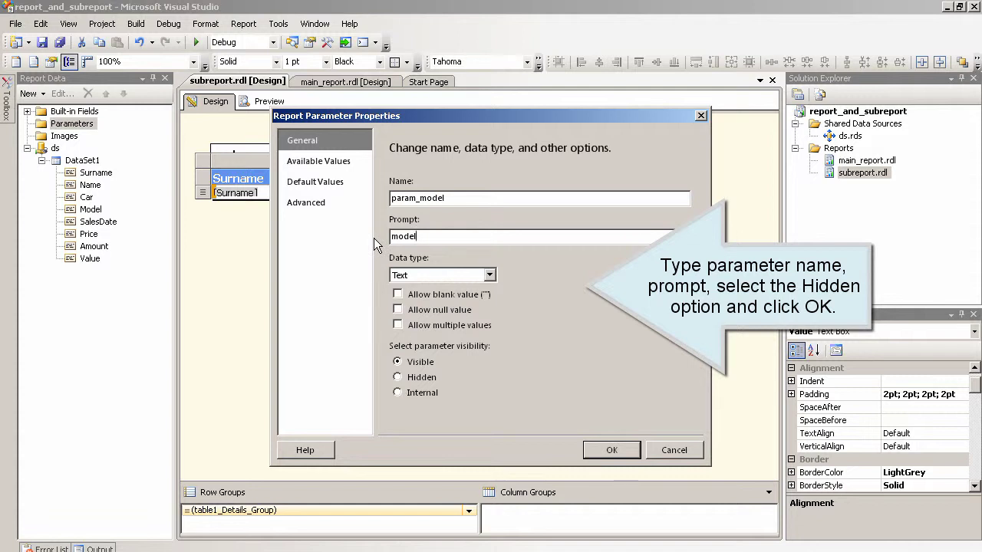
{"action": "left_click", "coordinate": [397, 377]}
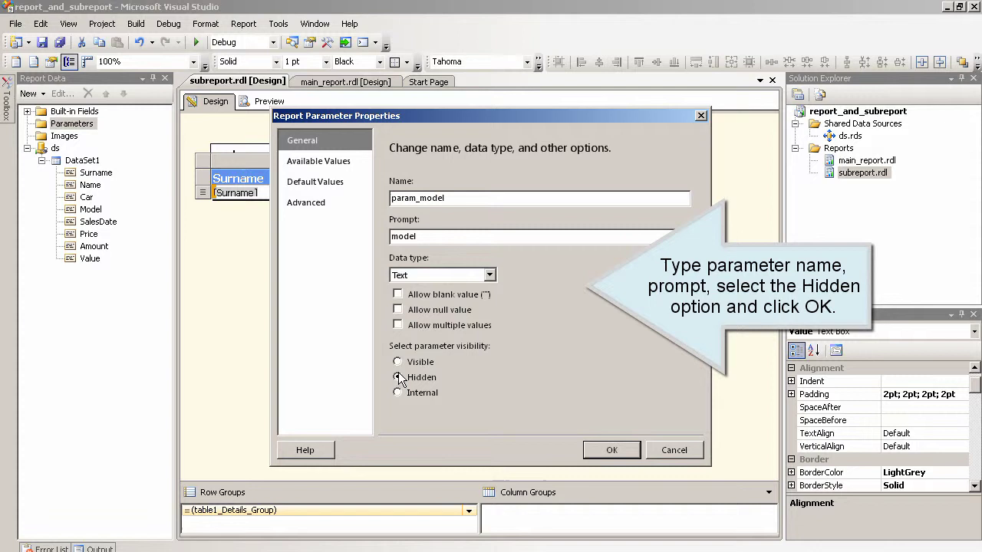
{"action": "left_click", "coordinate": [600, 449]}
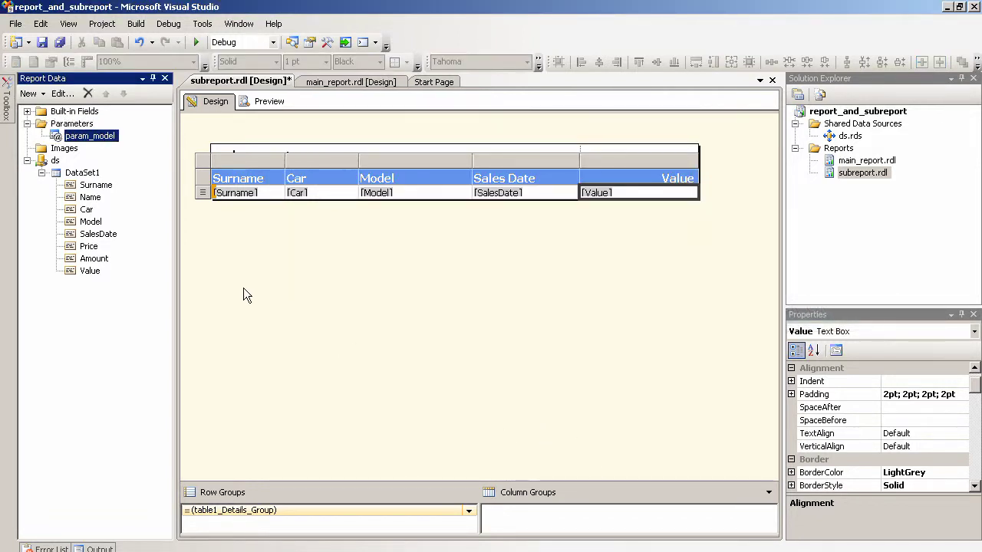
{"action": "right_click", "coordinate": [83, 175]}
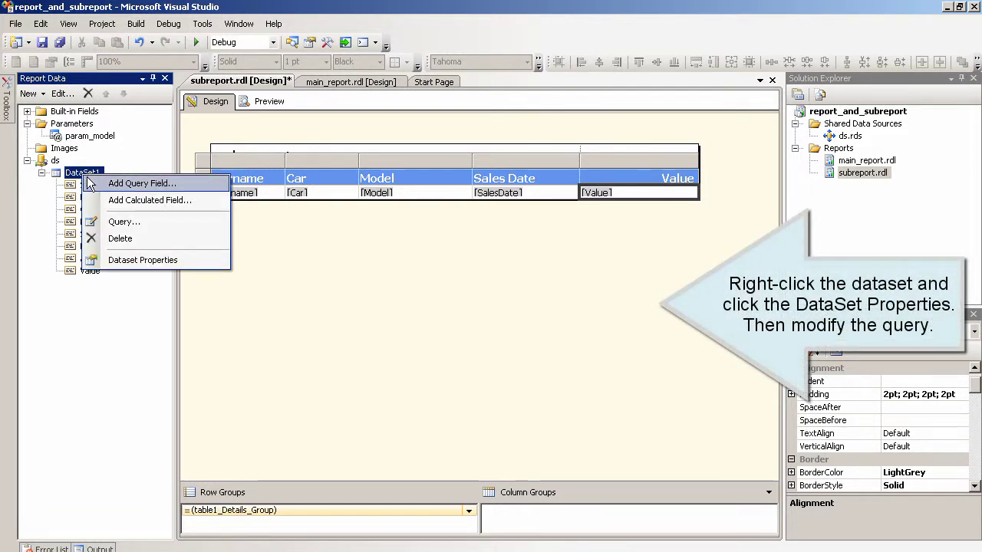
{"action": "left_click", "coordinate": [120, 260]}
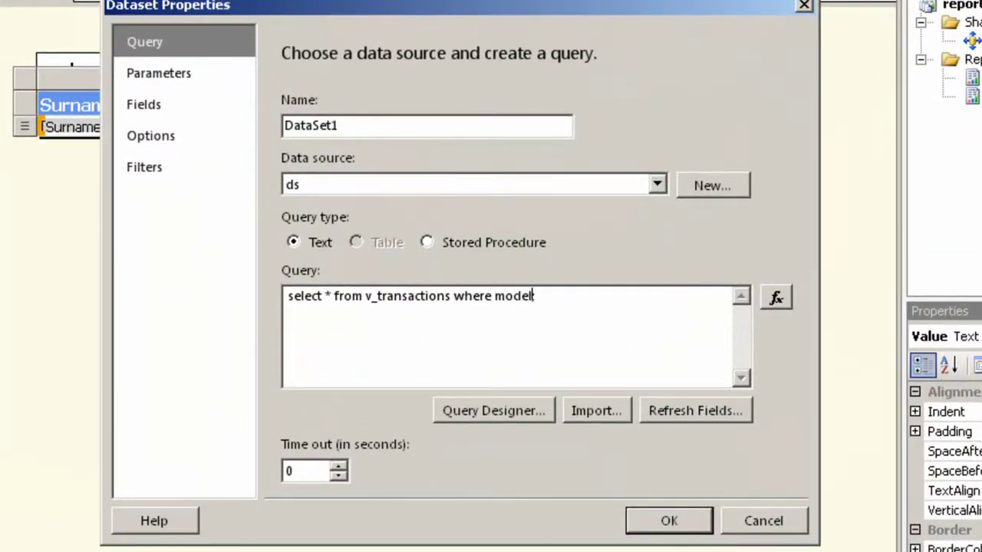
{"action": "type", "text": "@p_model;"}
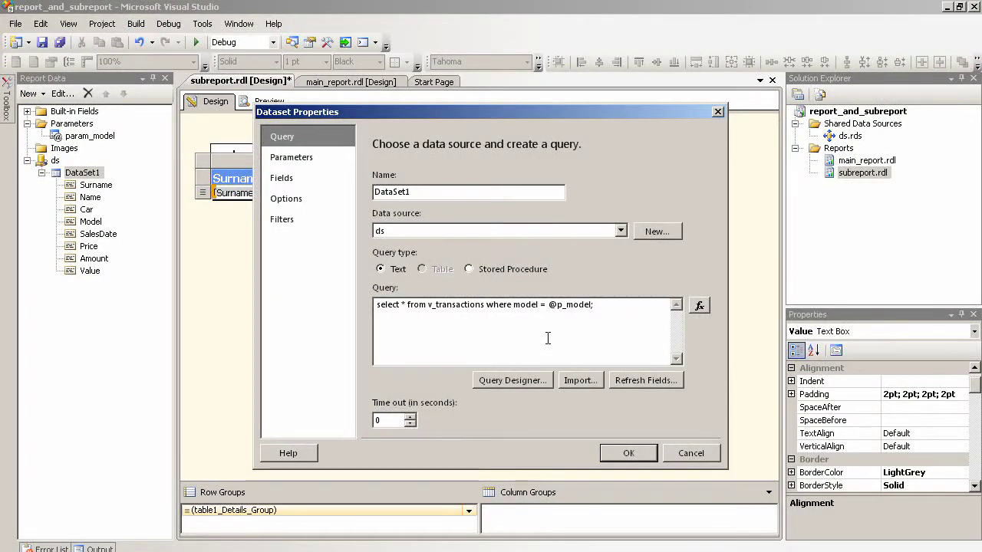
{"action": "left_click", "coordinate": [311, 155]}
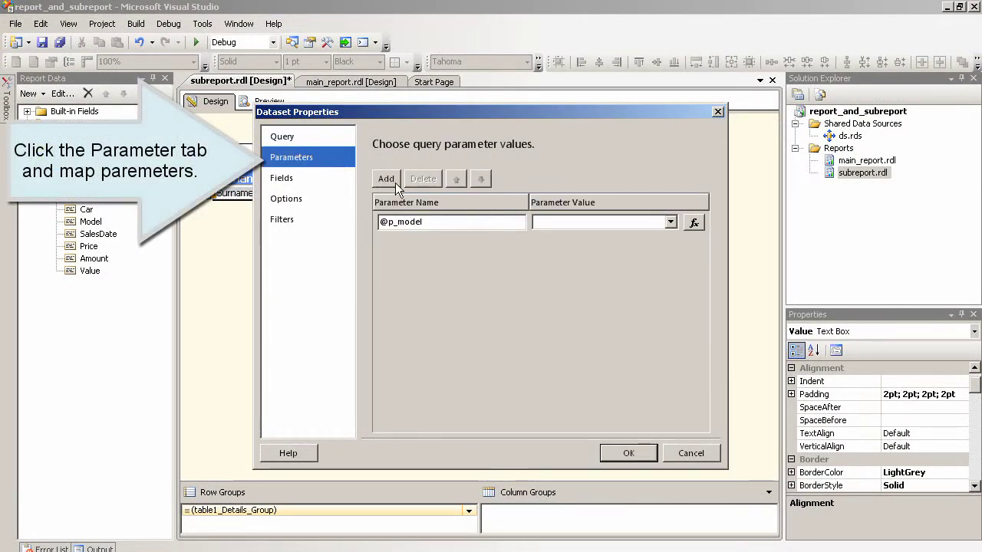
{"action": "left_click", "coordinate": [669, 221]}
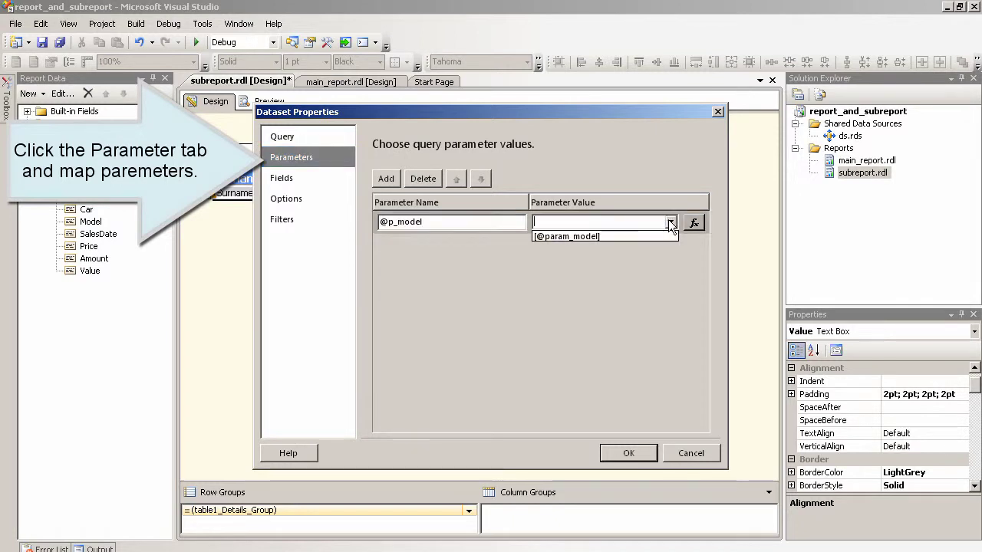
{"action": "left_click", "coordinate": [621, 236]}
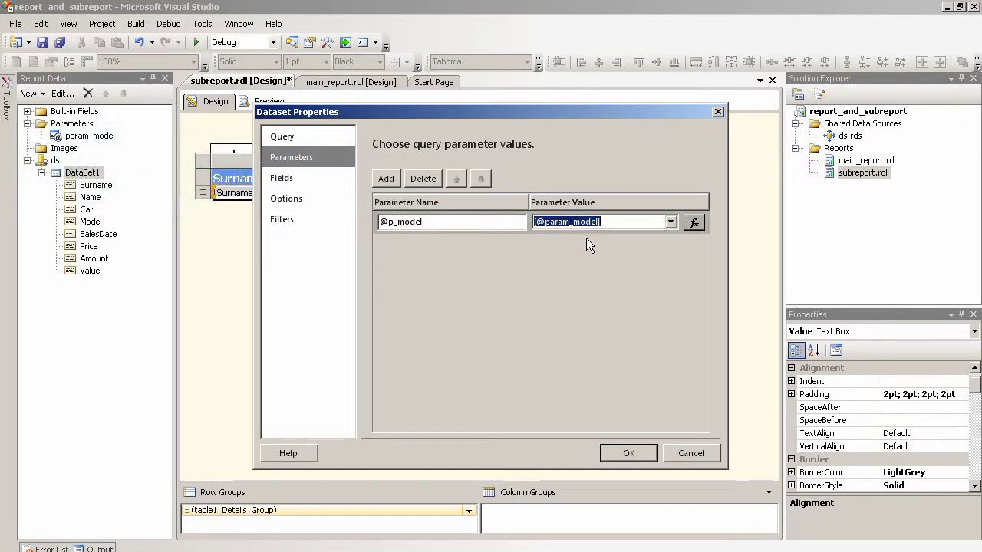
{"action": "left_click", "coordinate": [629, 454]}
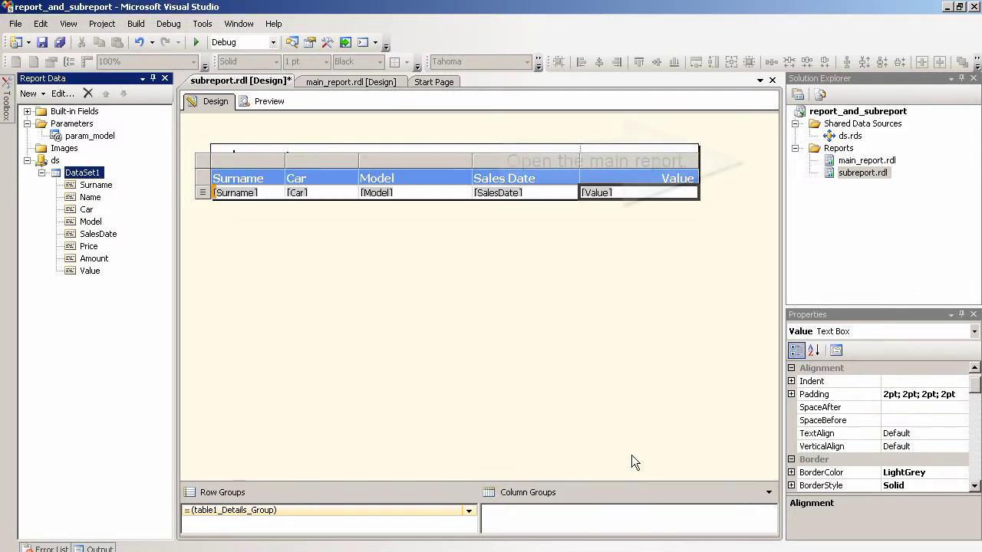
Step: Open main_report.rdl and insert a row inside the group below the Cars detail row
{"action": "double_click", "coordinate": [869, 162]}
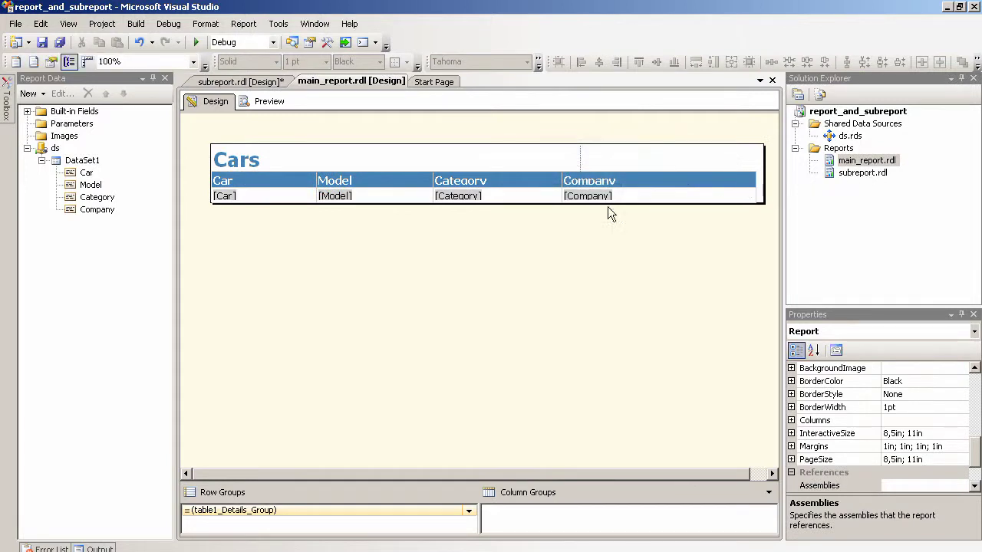
{"action": "left_click", "coordinate": [281, 178]}
{"action": "right_click", "coordinate": [203, 196]}
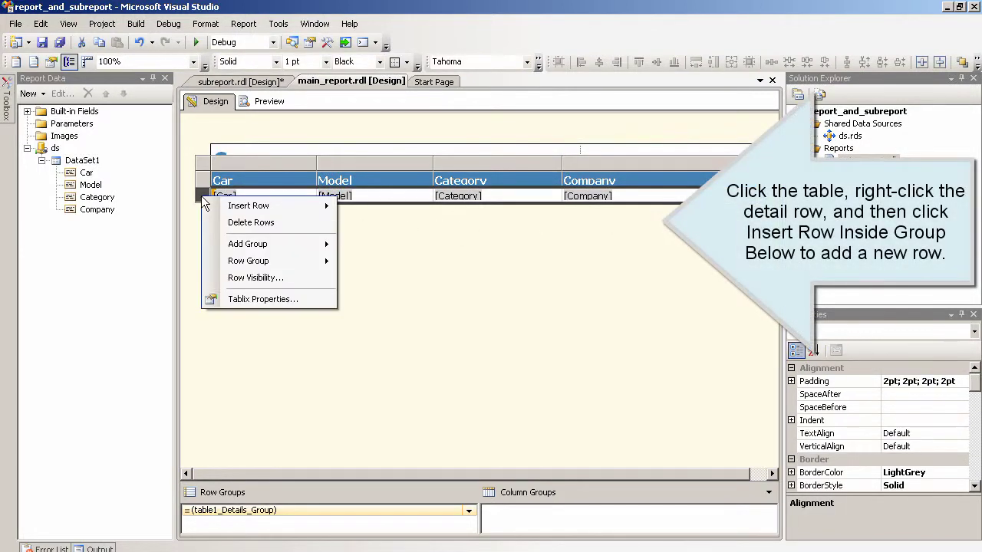
{"action": "mouse_move", "coordinate": [219, 208]}
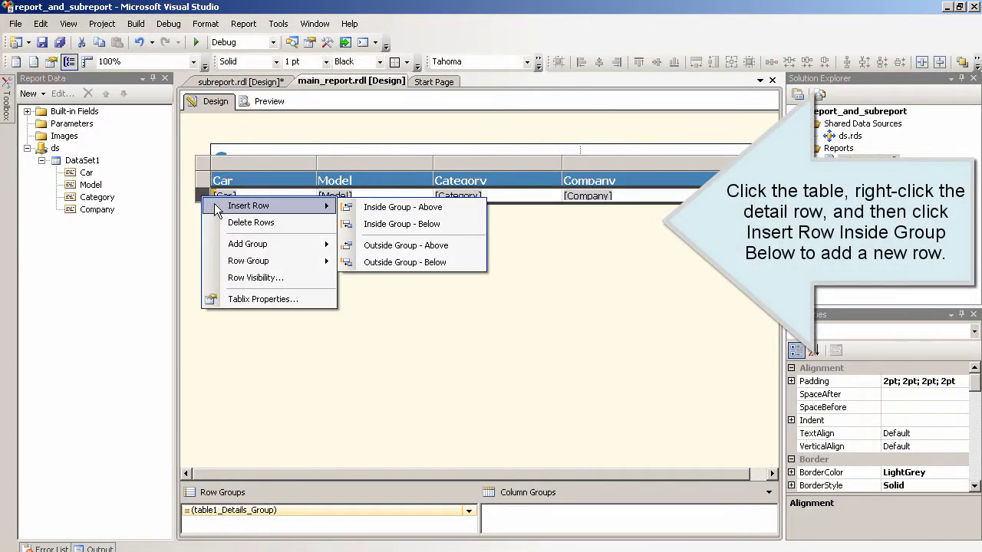
{"action": "left_click", "coordinate": [413, 223]}
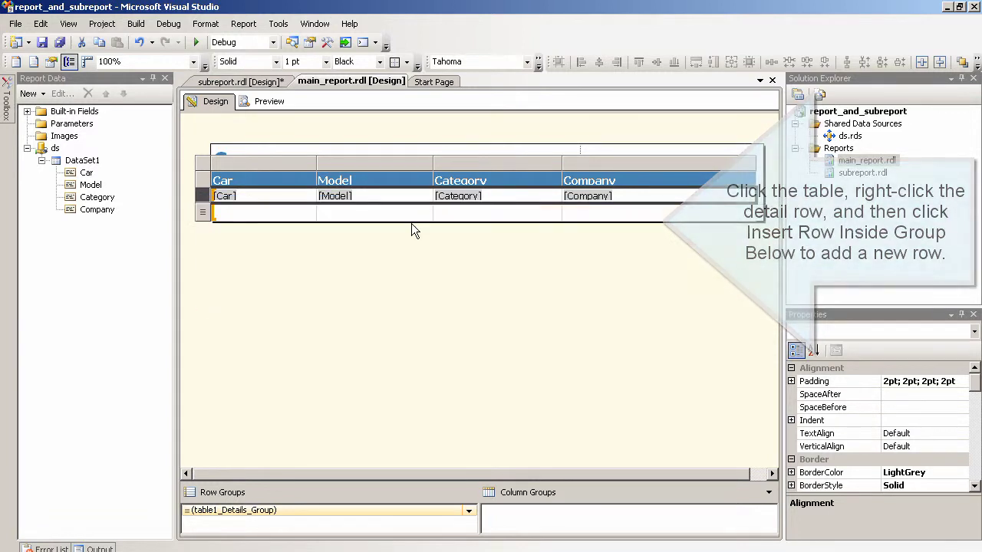
Step: Make the body and new row taller, then merge the row's four cells into one
{"action": "left_click_drag", "start_coordinate": [332, 231], "coordinate": [307, 257]}
{"action": "left_click", "coordinate": [267, 212]}
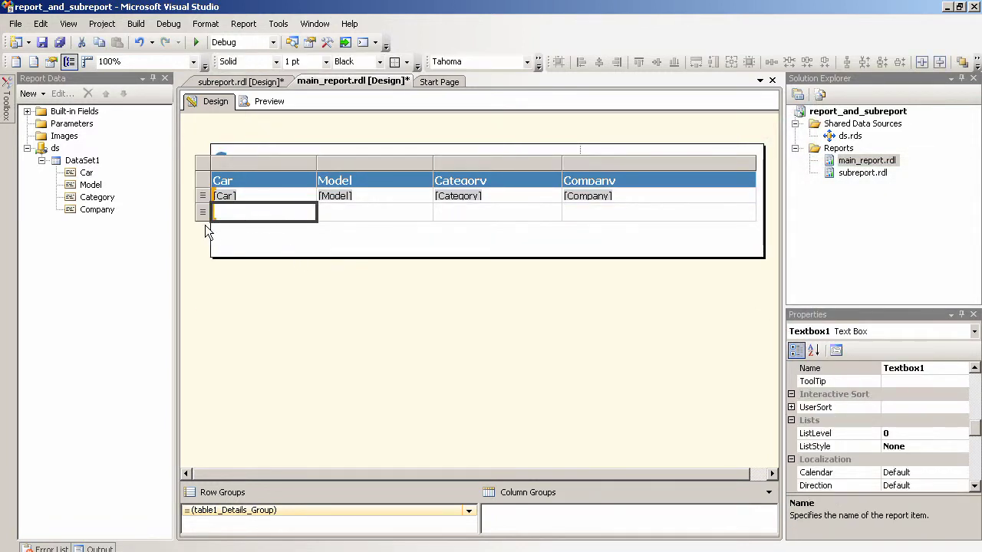
{"action": "left_click", "coordinate": [203, 222]}
{"action": "left_click", "coordinate": [233, 212]}
{"action": "left_click", "coordinate": [233, 212]}
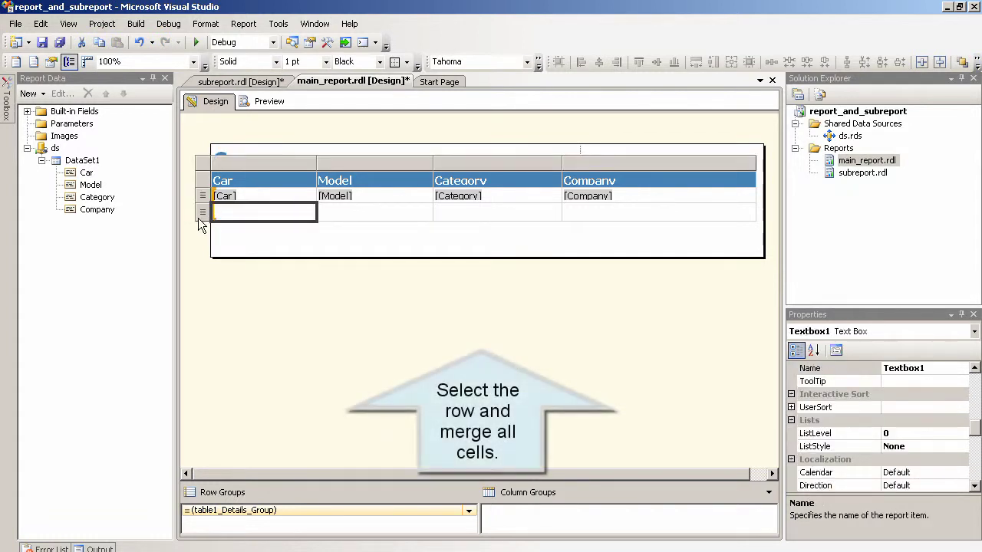
{"action": "left_click_drag", "start_coordinate": [203, 218], "coordinate": [203, 246]}
{"action": "left_click_drag", "start_coordinate": [244, 217], "coordinate": [629, 215]}
{"action": "right_click", "coordinate": [629, 217]}
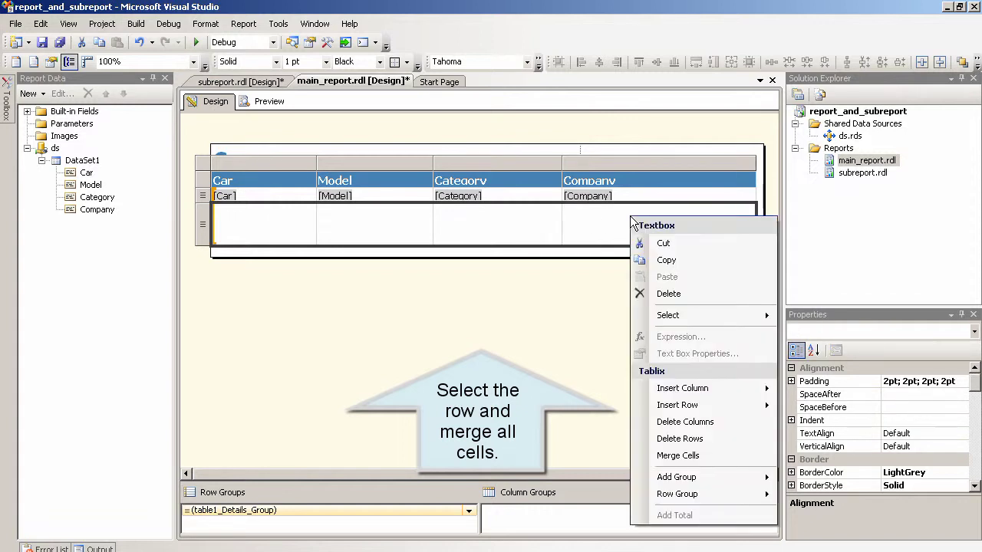
{"action": "left_click", "coordinate": [667, 456]}
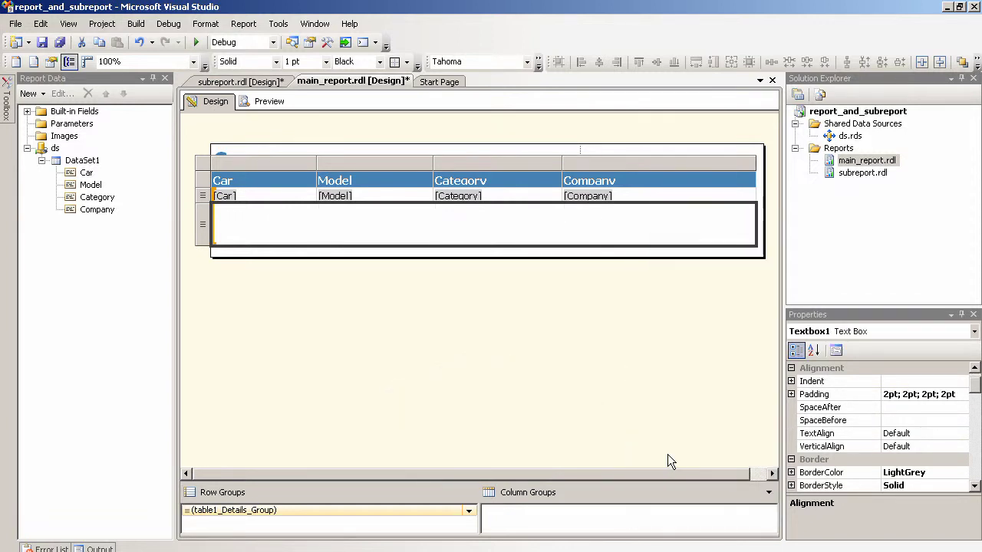
Step: Draw a Subreport item from the Toolbox across the merged empty row
{"action": "left_click", "coordinate": [6, 100]}
{"action": "left_click", "coordinate": [48, 229]}
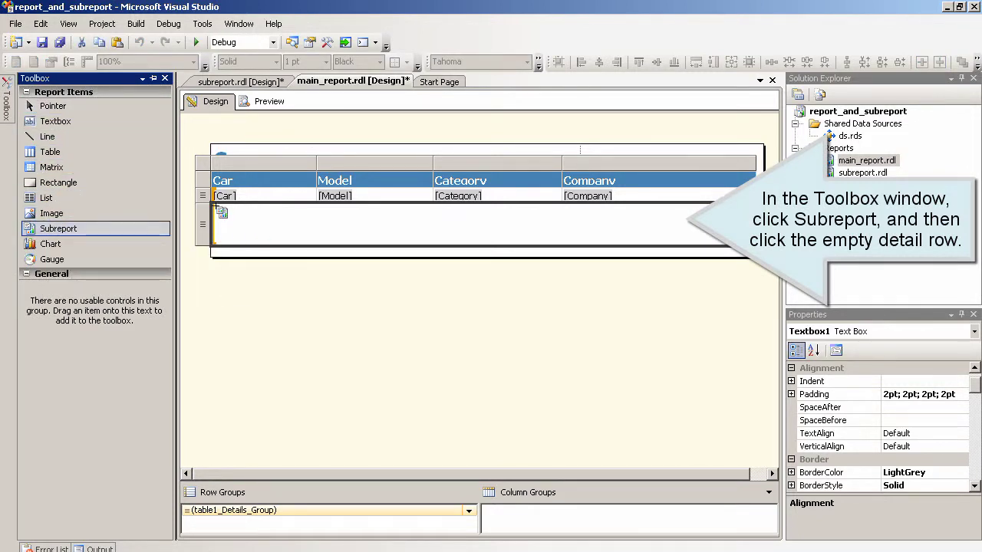
{"action": "mouse_move", "coordinate": [216, 206]}
{"action": "left_mouse_down"}
{"action": "mouse_move", "coordinate": [370, 242]}
{"action": "mouse_move", "coordinate": [738, 240]}
{"action": "left_mouse_up"}
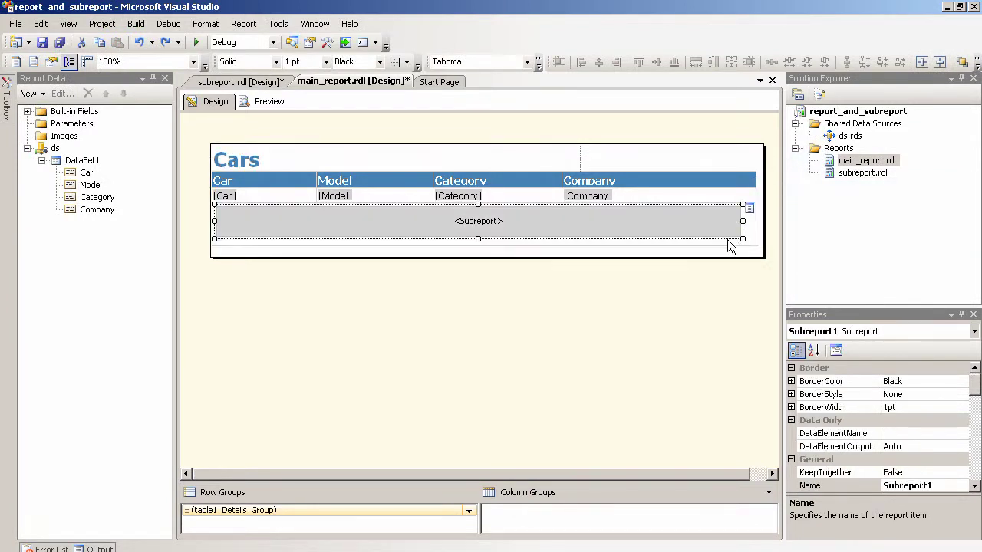
{"action": "left_click", "coordinate": [599, 222]}
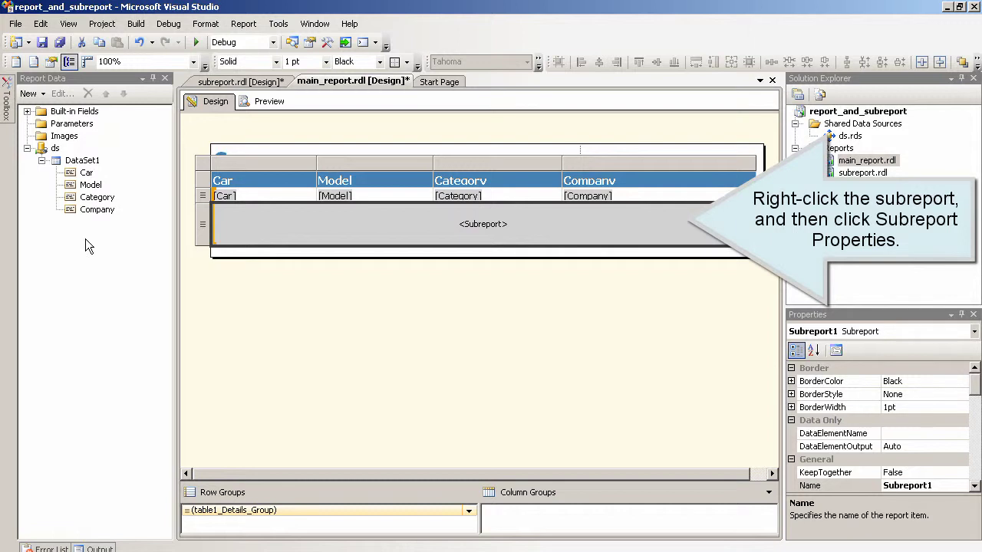
Step: Set Subreport1 to use the 'subreport' report
{"action": "right_click", "coordinate": [420, 228]}
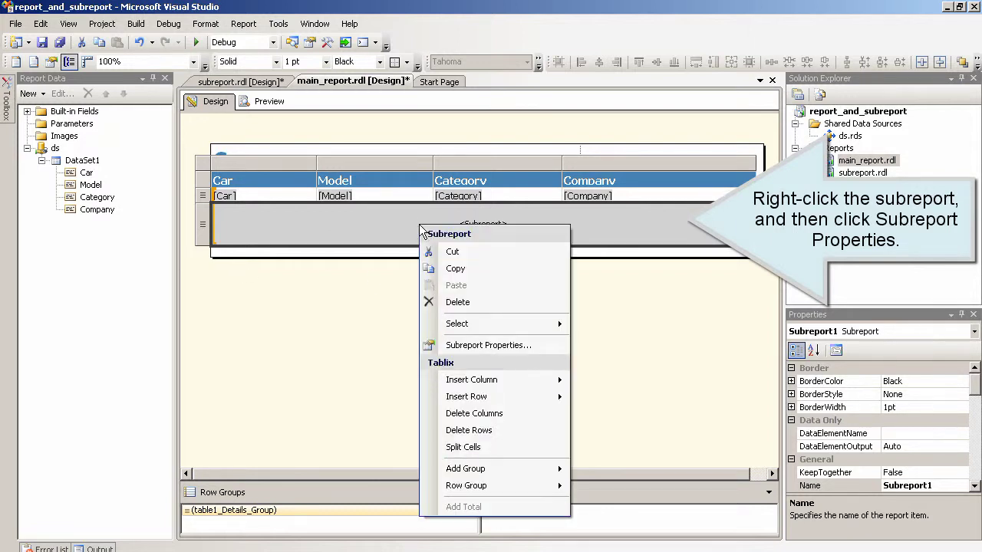
{"action": "left_click", "coordinate": [481, 345]}
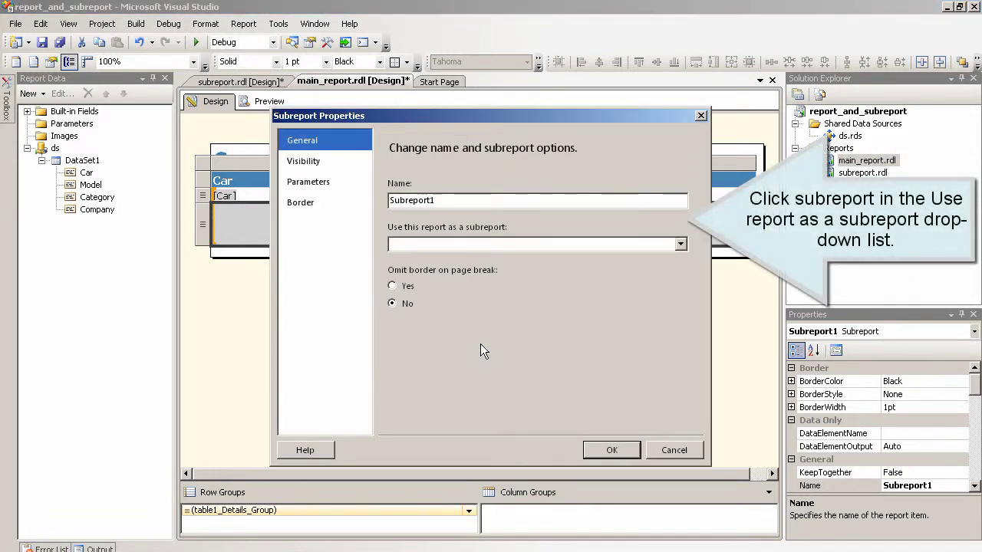
{"action": "left_click", "coordinate": [680, 244]}
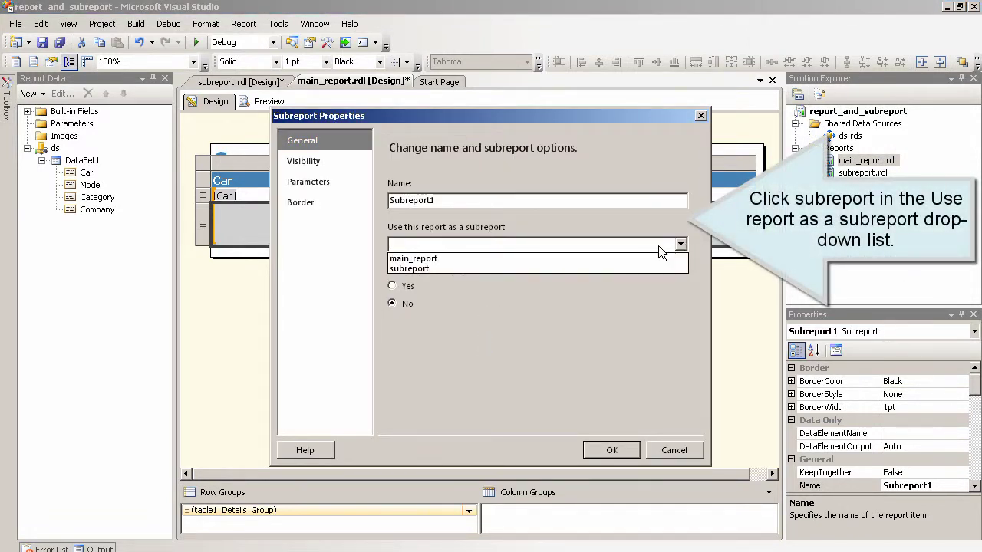
{"action": "left_click", "coordinate": [532, 265]}
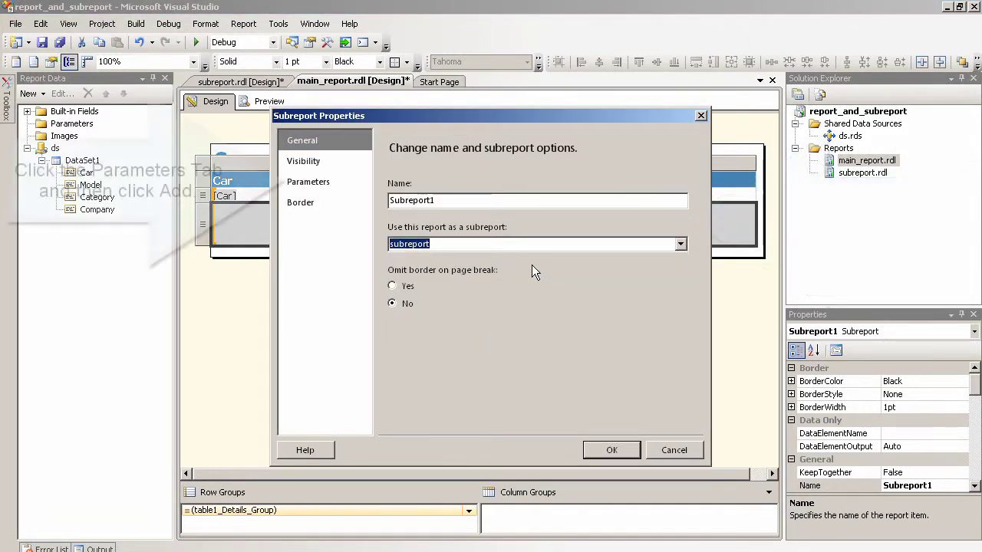
Step: Add a subreport parameter param_model with the value [Model]
{"action": "left_click", "coordinate": [309, 184]}
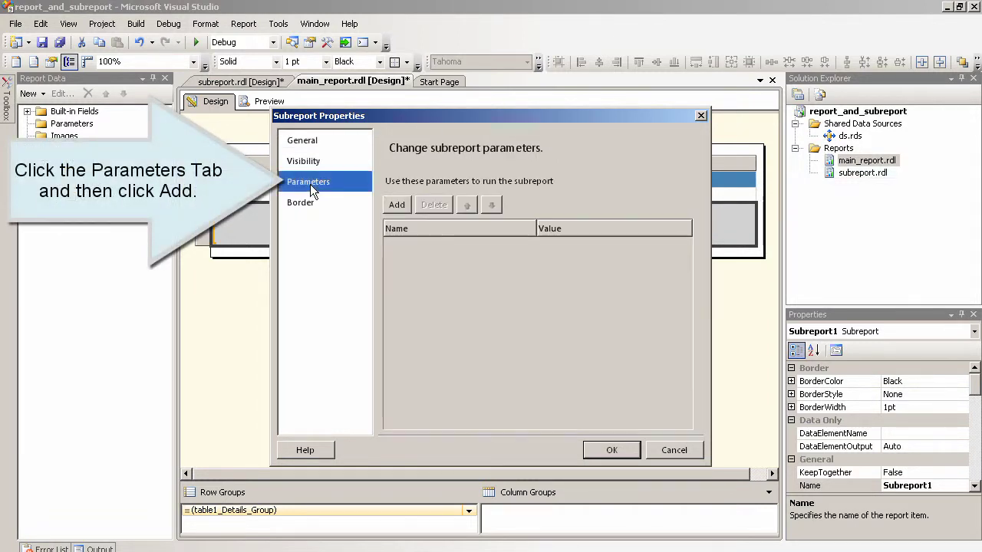
{"action": "left_click", "coordinate": [396, 206]}
{"action": "left_click", "coordinate": [508, 248]}
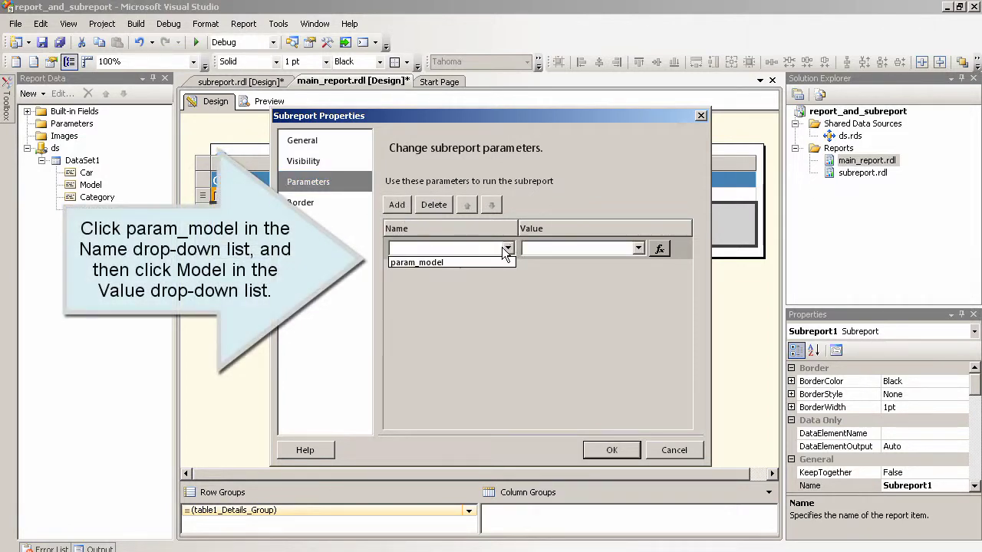
{"action": "left_click", "coordinate": [475, 262]}
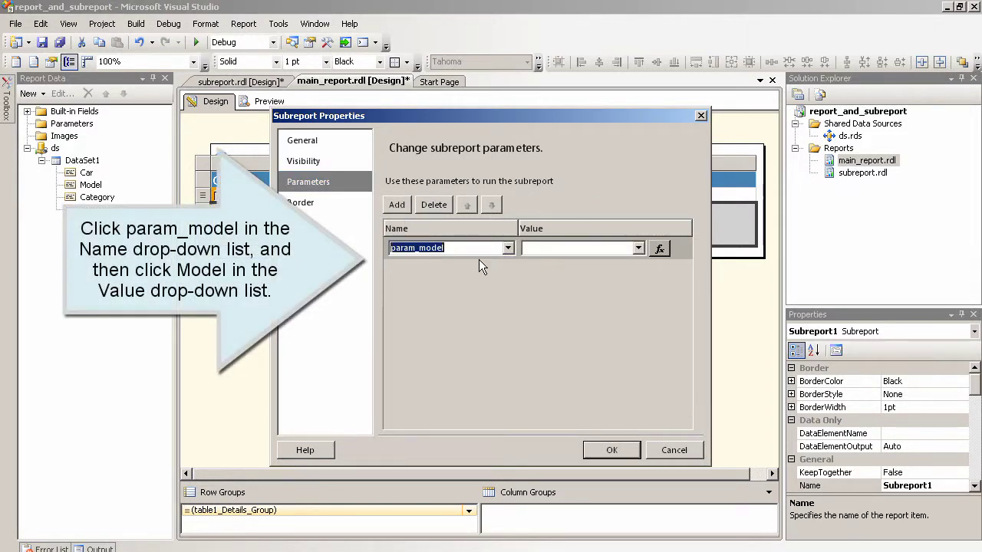
{"action": "left_click", "coordinate": [638, 249]}
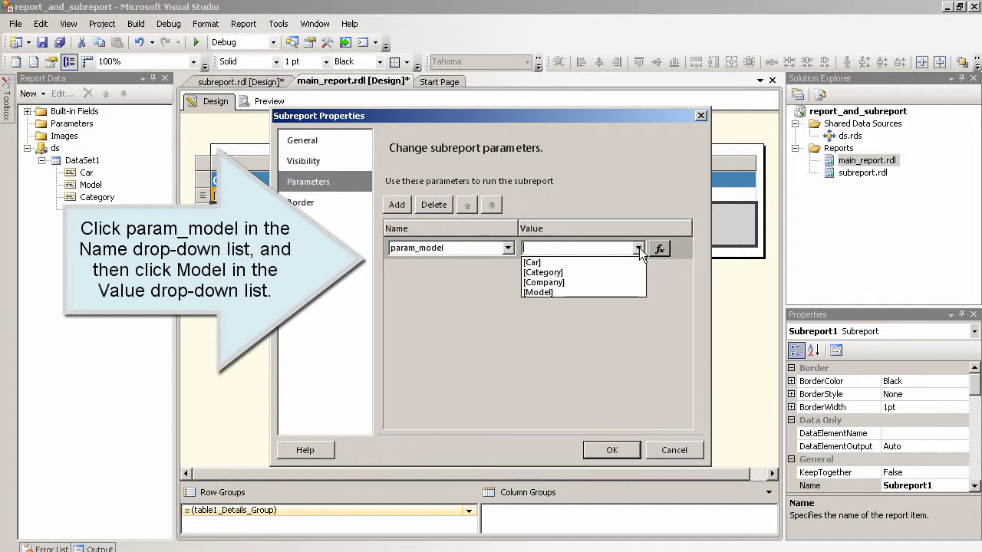
{"action": "left_click", "coordinate": [587, 291]}
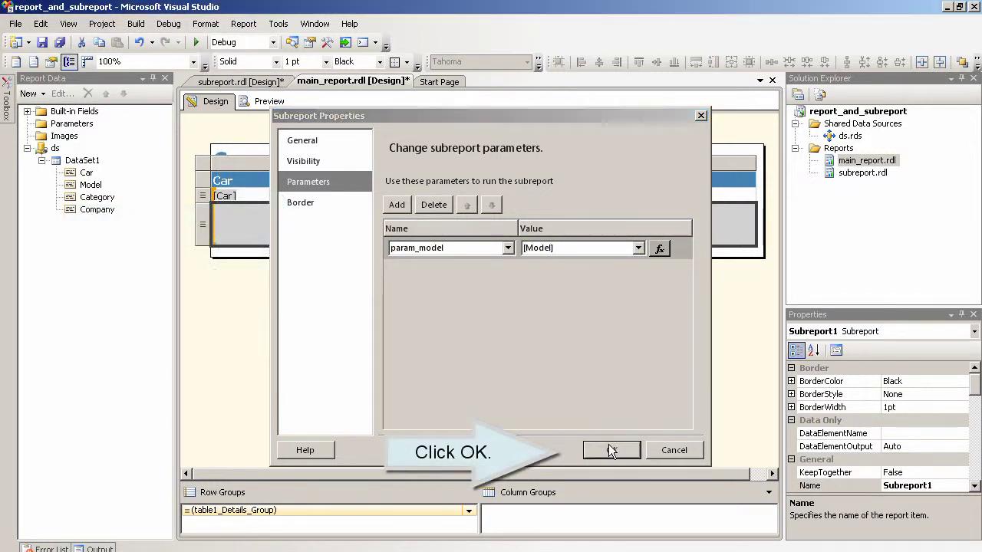
{"action": "left_click", "coordinate": [610, 450]}
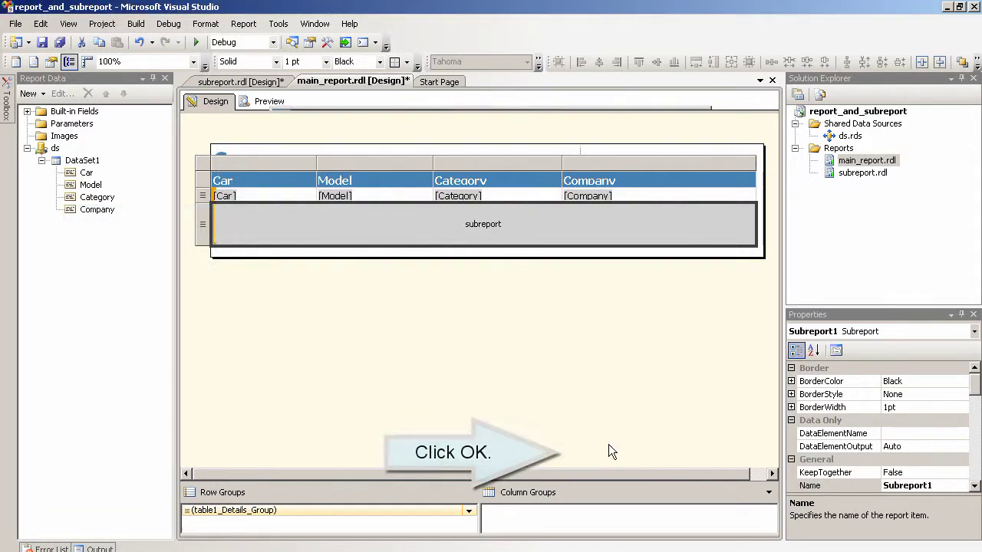
Step: Save all reports, preview the Cars report with its nested subreports, then close the preview
{"action": "left_click", "coordinate": [15, 24]}
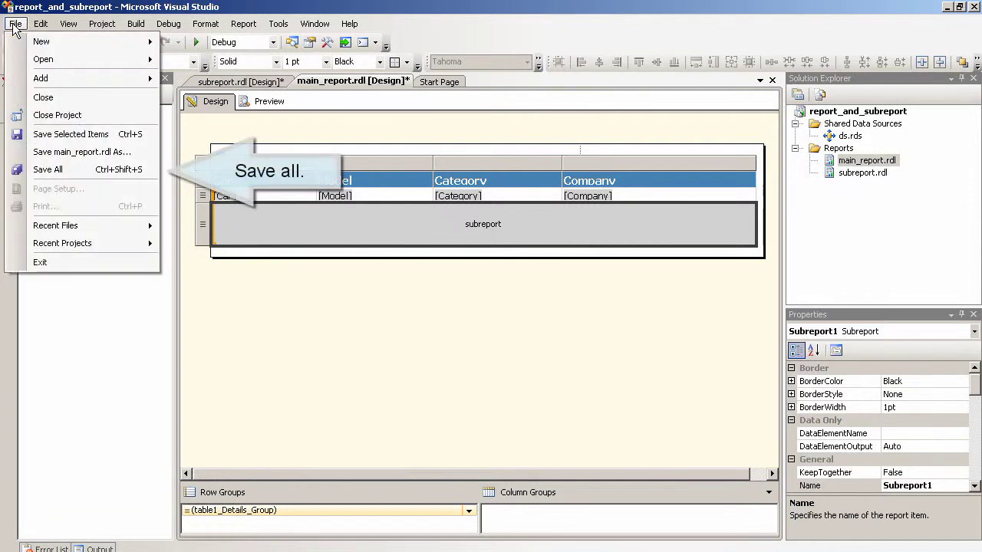
{"action": "left_click", "coordinate": [23, 169]}
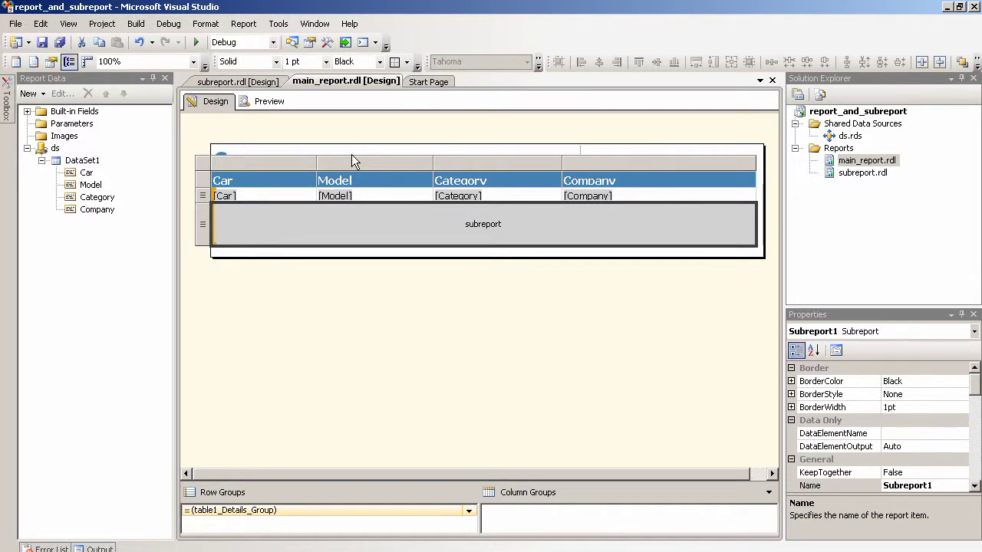
{"action": "left_click", "coordinate": [196, 46]}
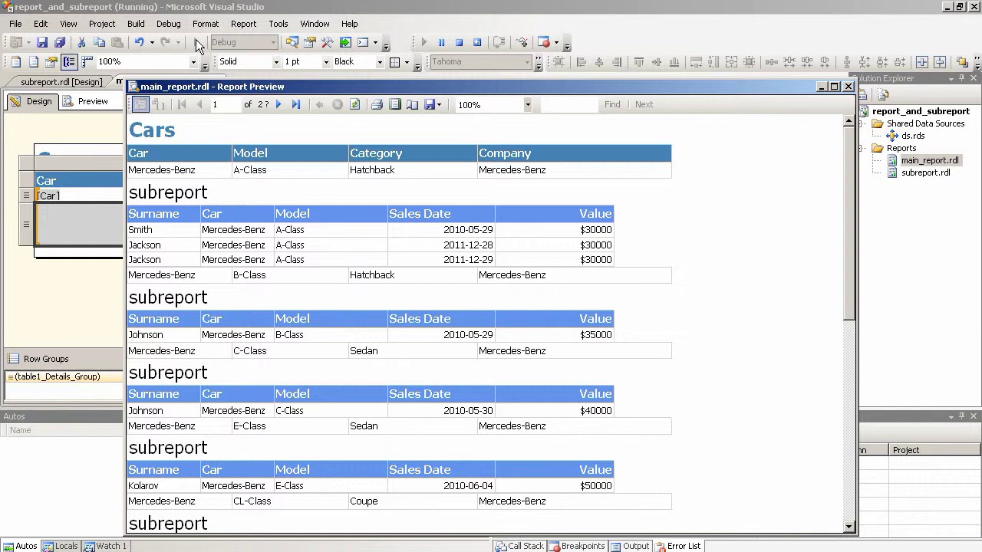
{"action": "left_click", "coordinate": [847, 87]}
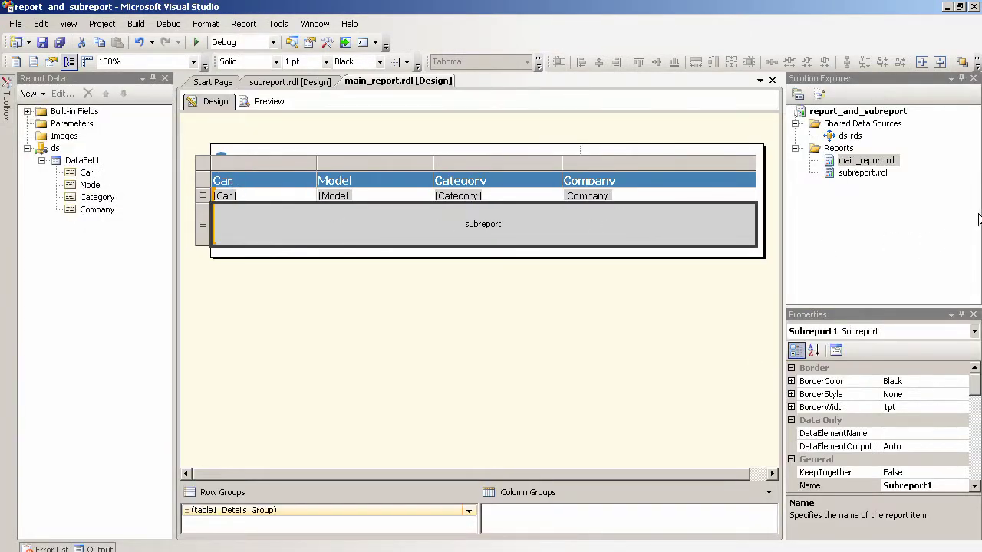
Step: Open subreport.rdl and change its title text from 'subreport' to 'transactions:'
{"action": "double_click", "coordinate": [855, 172]}
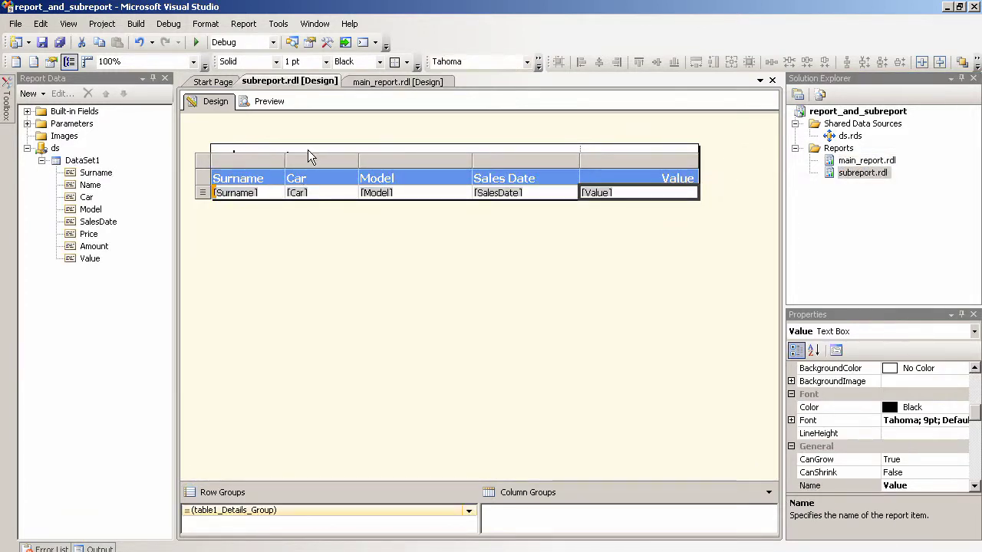
{"action": "left_click", "coordinate": [294, 150]}
{"action": "left_click", "coordinate": [295, 157]}
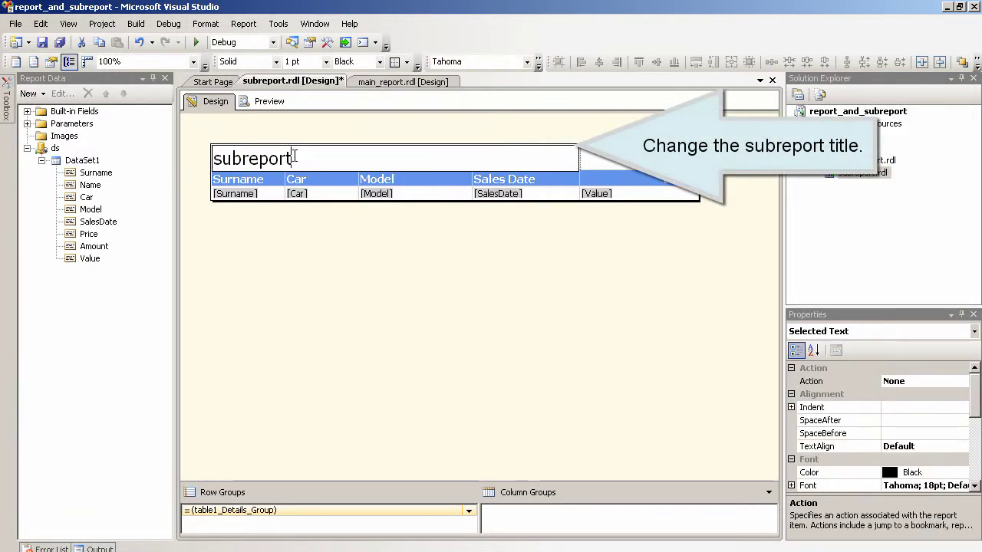
{"action": "double_click", "coordinate": [296, 157]}
{"action": "type", "text": "tr"}
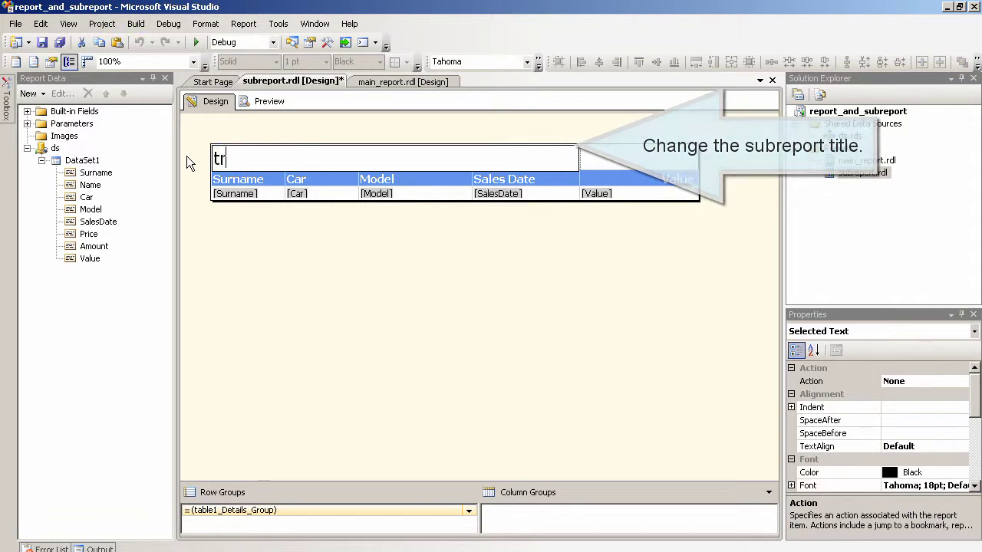
{"action": "type", "text": "ansa"}
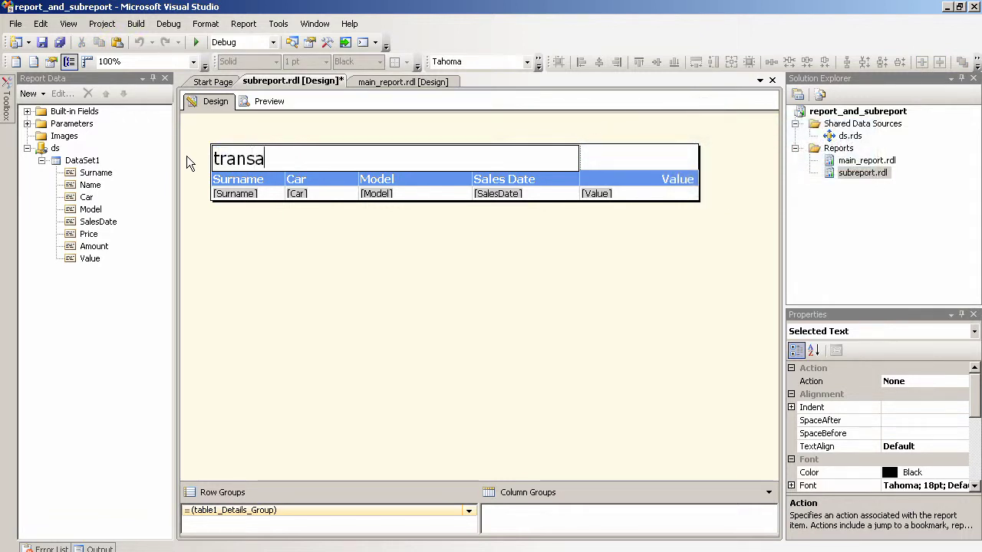
{"action": "type", "text": "ctions"}
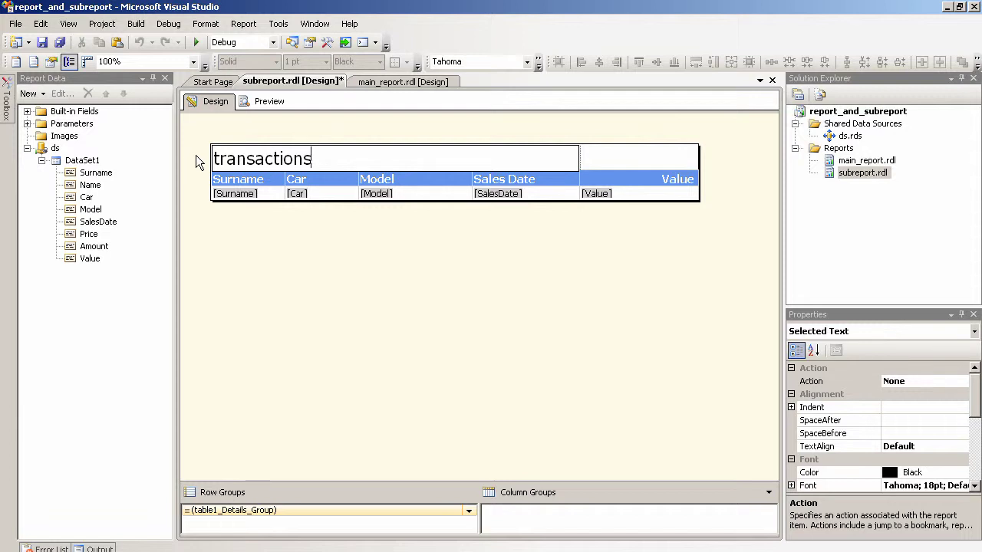
{"action": "type", "text": ":"}
Step: In main_report, insert a new row inside the group below the subreport row
{"action": "left_click", "coordinate": [394, 82]}
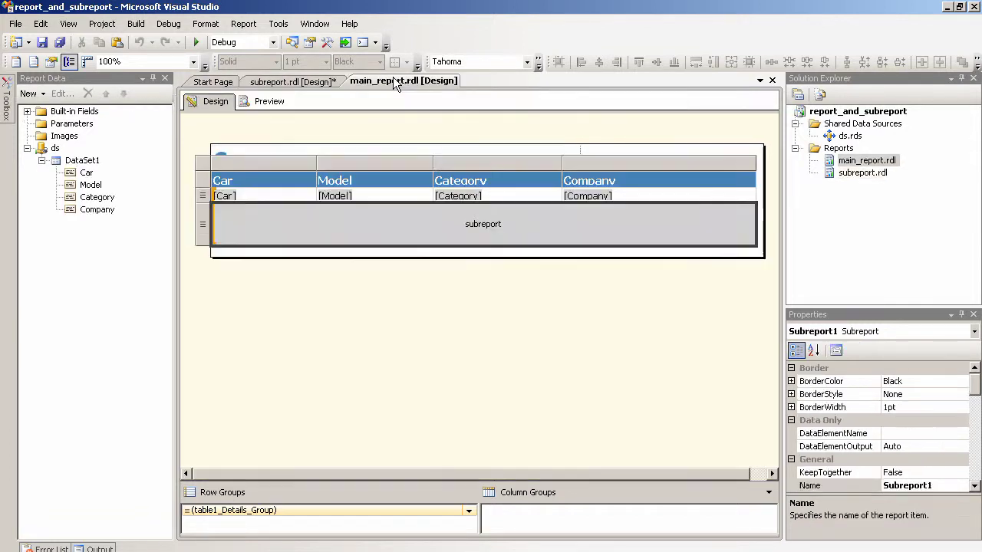
{"action": "left_click", "coordinate": [270, 295]}
{"action": "left_click", "coordinate": [263, 226]}
{"action": "right_click", "coordinate": [200, 234]}
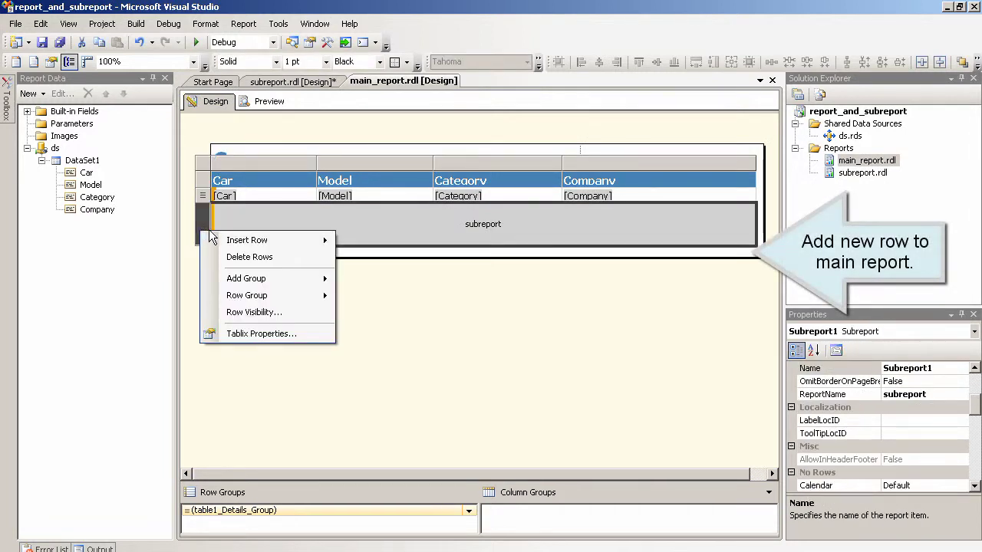
{"action": "mouse_move", "coordinate": [238, 241]}
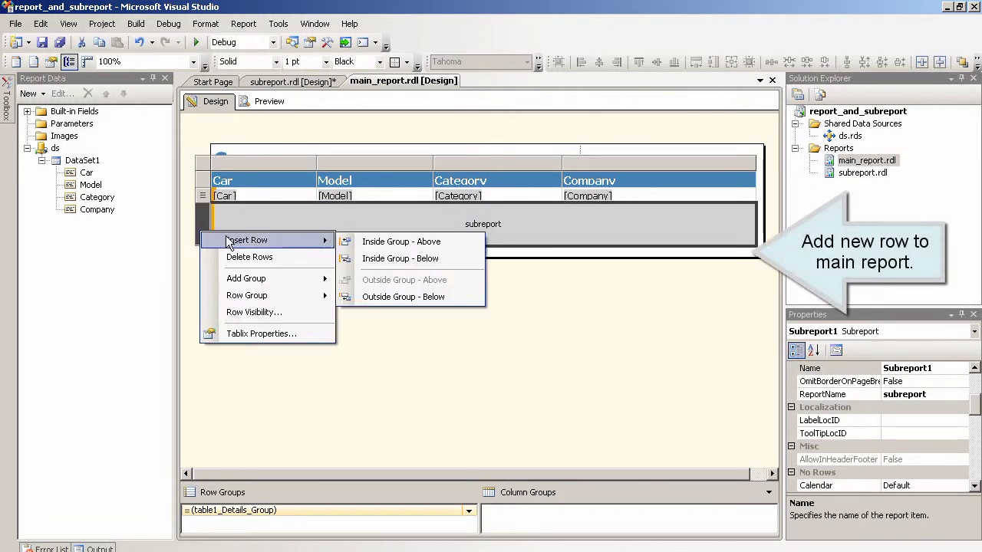
{"action": "left_click", "coordinate": [420, 258]}
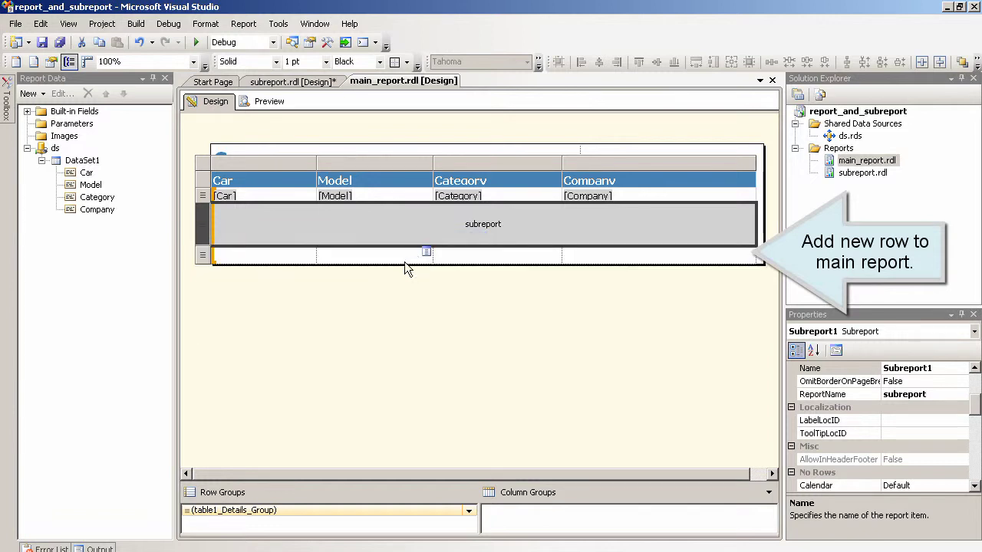
Step: Merge the new row's four cells into one cell
{"action": "left_click", "coordinate": [276, 289]}
{"action": "left_click", "coordinate": [249, 257]}
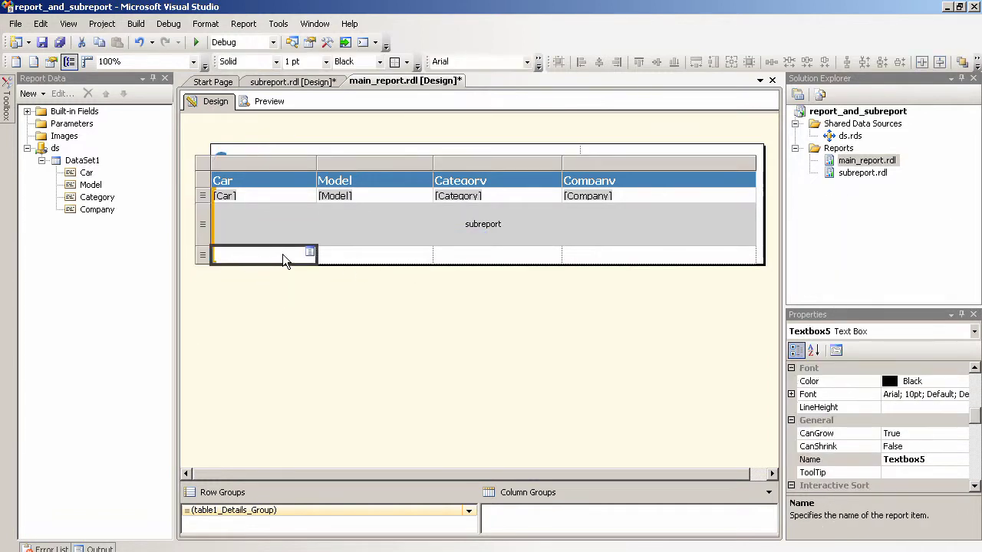
{"action": "left_click_drag", "start_coordinate": [284, 259], "coordinate": [681, 256]}
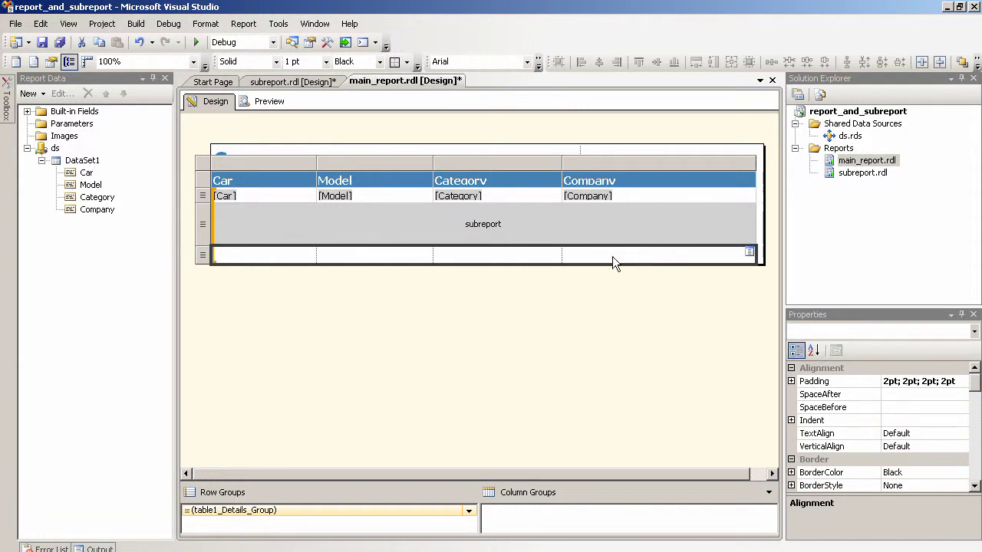
{"action": "right_click", "coordinate": [618, 261]}
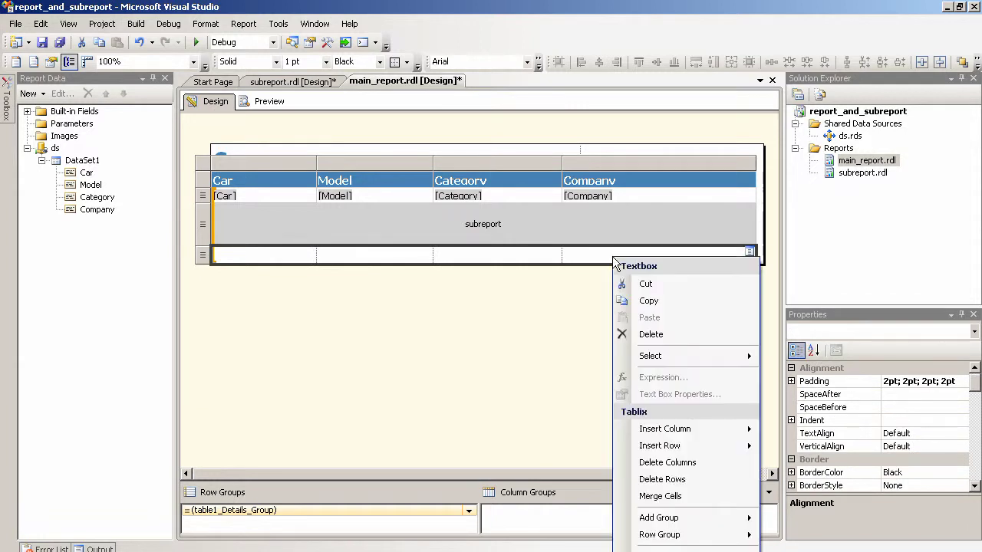
{"action": "left_click", "coordinate": [646, 498]}
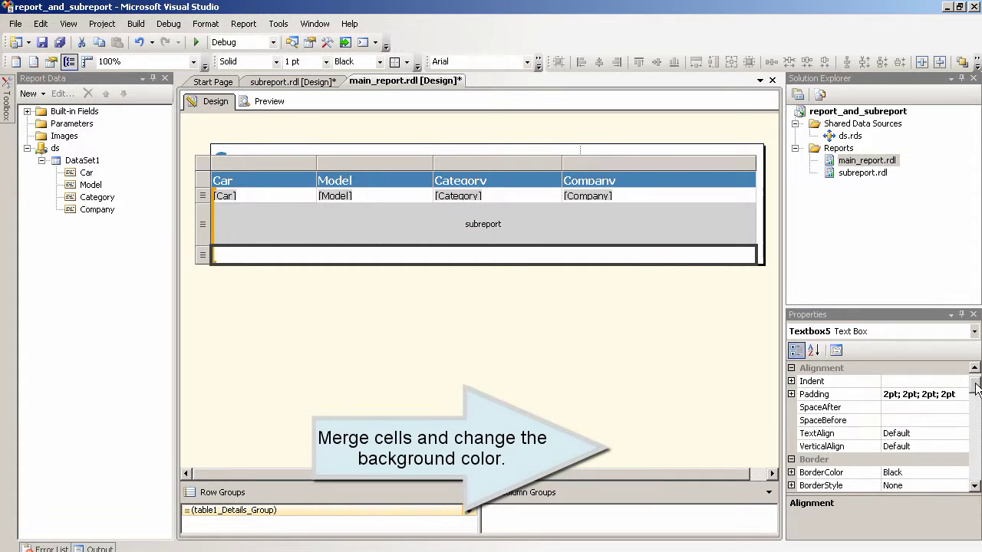
Step: Set the merged row's BackgroundColor to DimGray
{"action": "left_click_drag", "start_coordinate": [977, 389], "coordinate": [976, 410]}
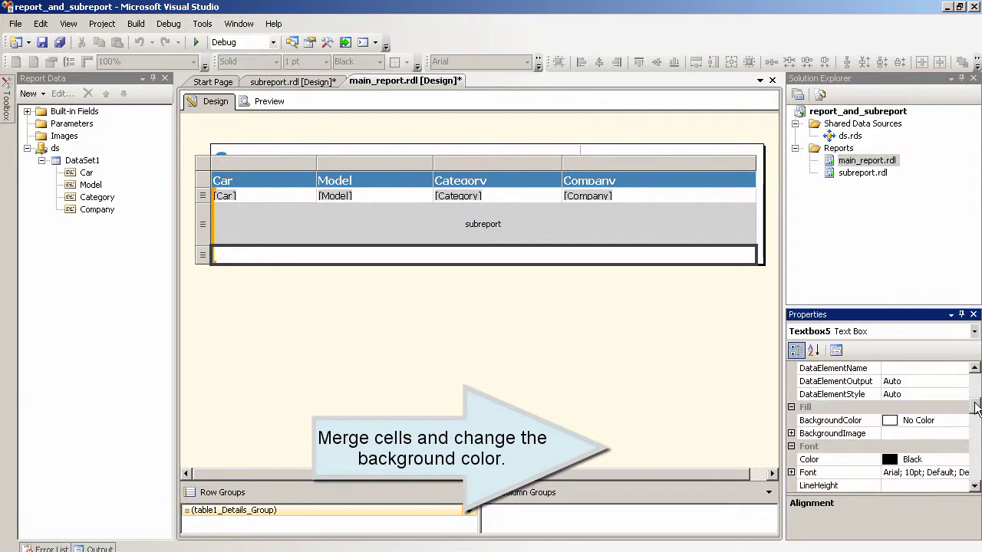
{"action": "left_click", "coordinate": [959, 422]}
{"action": "left_click", "coordinate": [962, 420]}
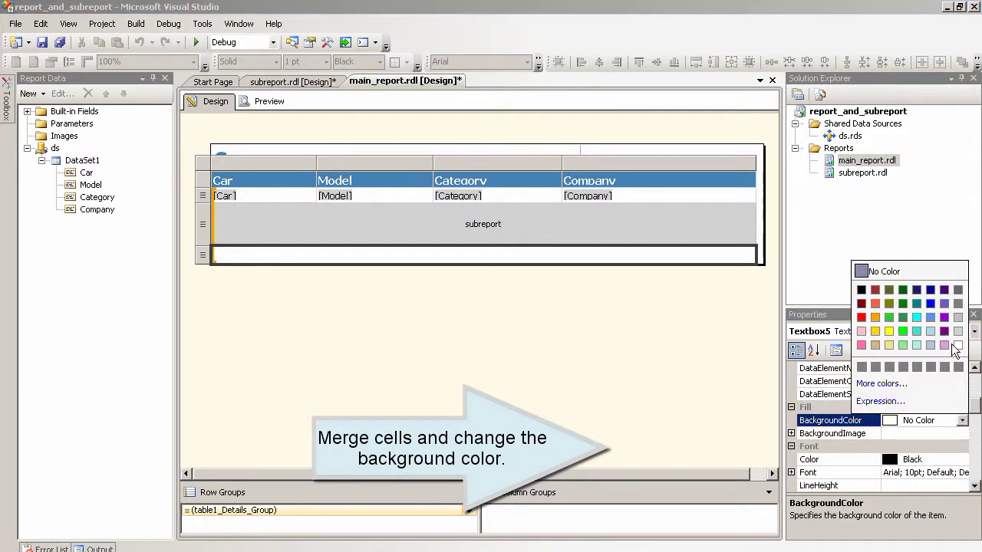
{"action": "left_click", "coordinate": [957, 290]}
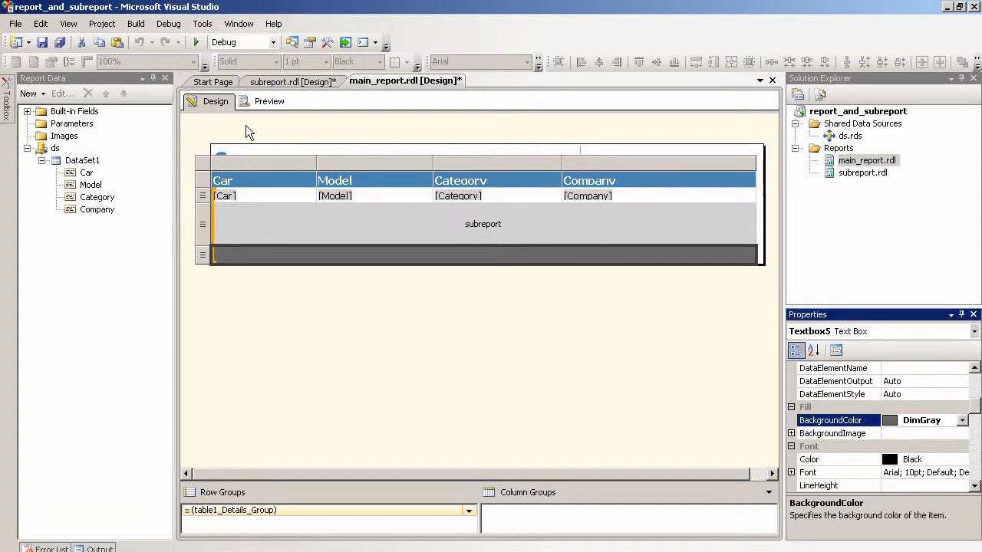
{"action": "left_click", "coordinate": [245, 127]}
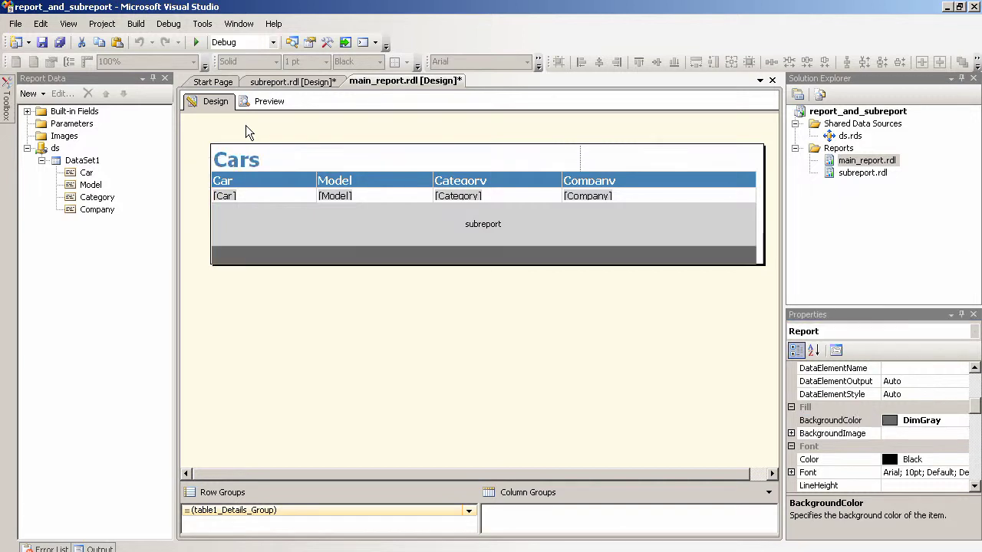
Step: Save all reports and run the Cars report preview
{"action": "left_click", "coordinate": [15, 24]}
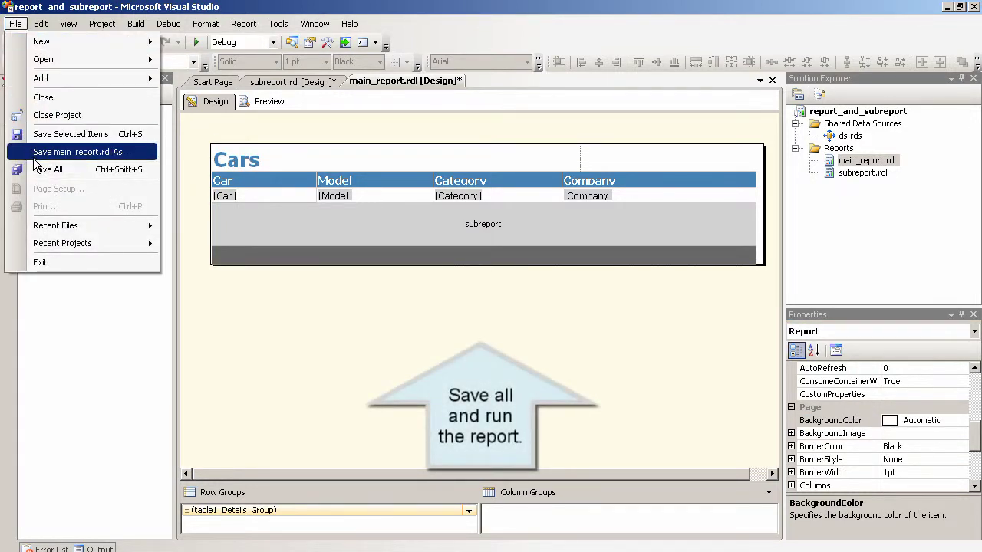
{"action": "left_click", "coordinate": [62, 169]}
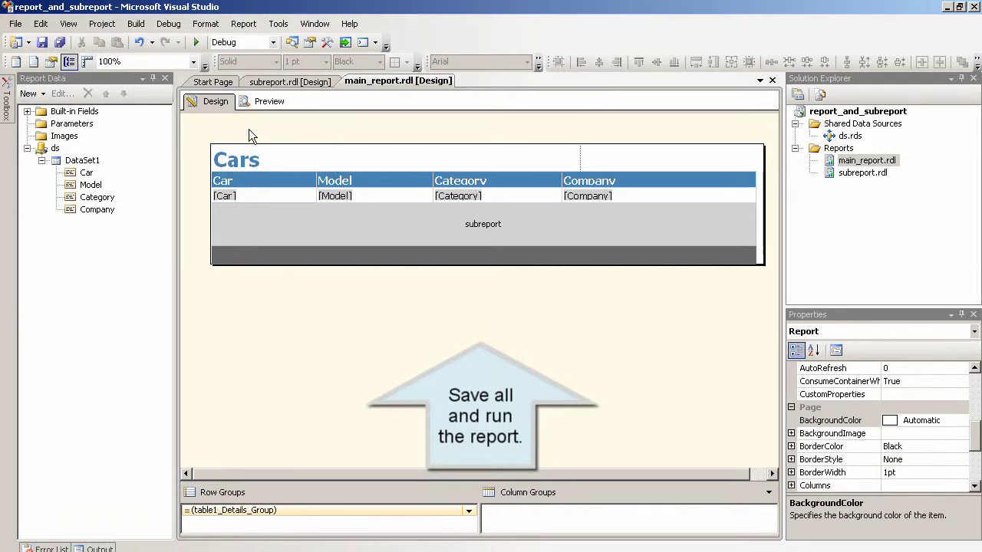
{"action": "left_click", "coordinate": [196, 44]}
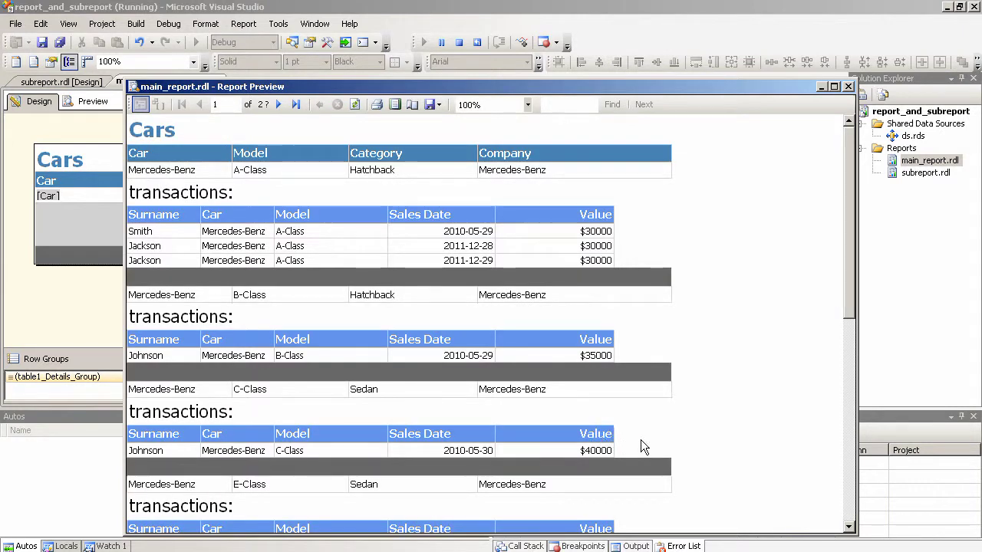
Step: Maximize the preview and browse page 2's BMW models with dim gray separators
{"action": "left_click", "coordinate": [835, 86]}
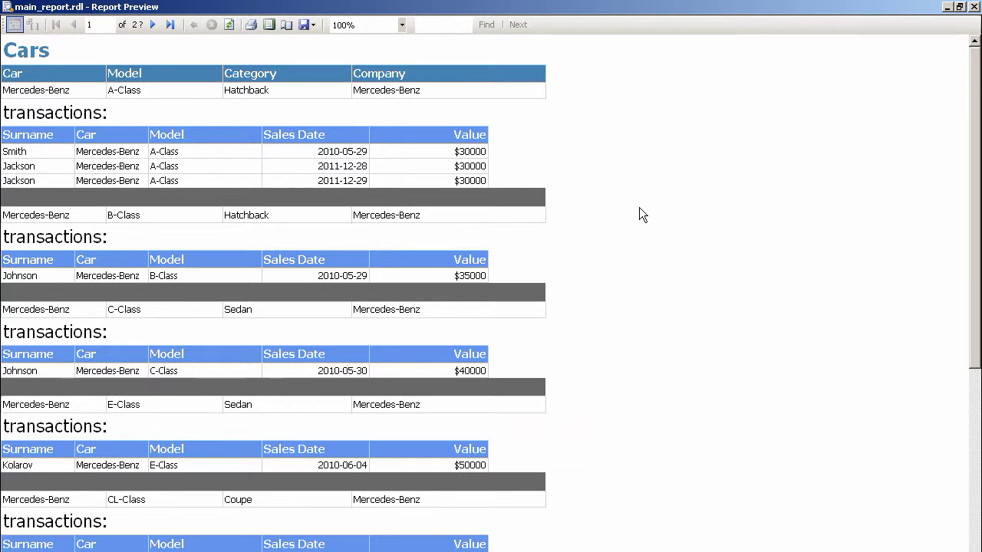
{"action": "left_click", "coordinate": [153, 25]}
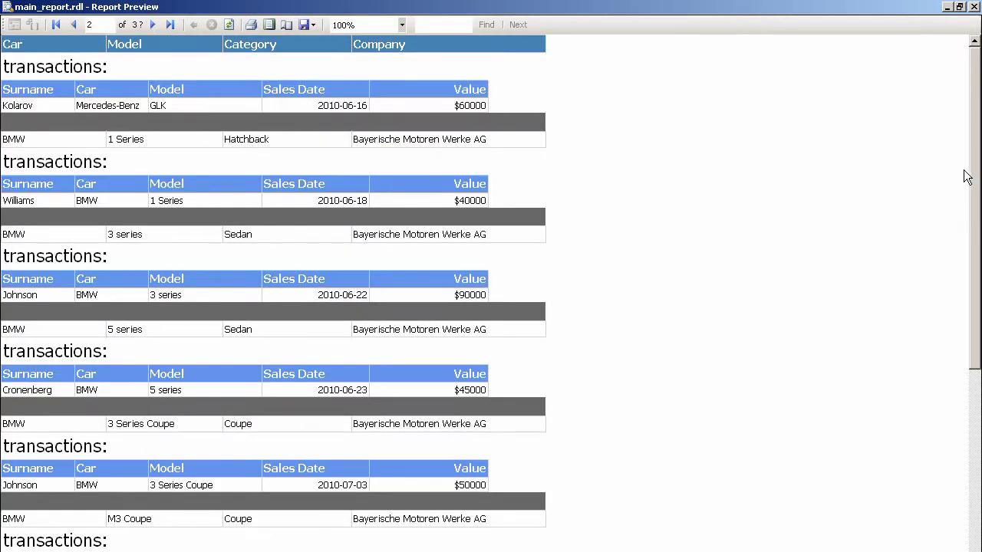
{"action": "left_click_drag", "start_coordinate": [966, 175], "coordinate": [968, 321]}
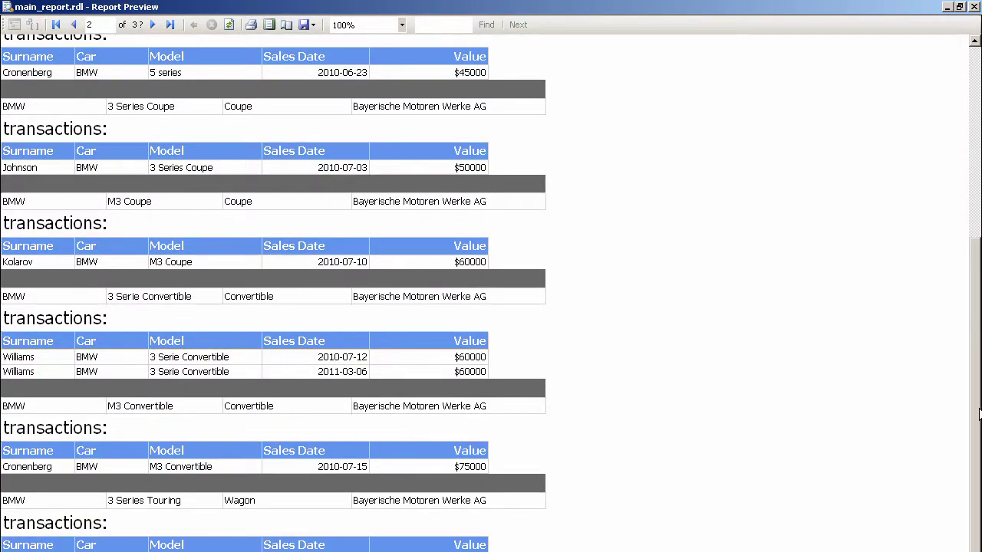
{"action": "left_click_drag", "start_coordinate": [979, 365], "coordinate": [980, 148]}
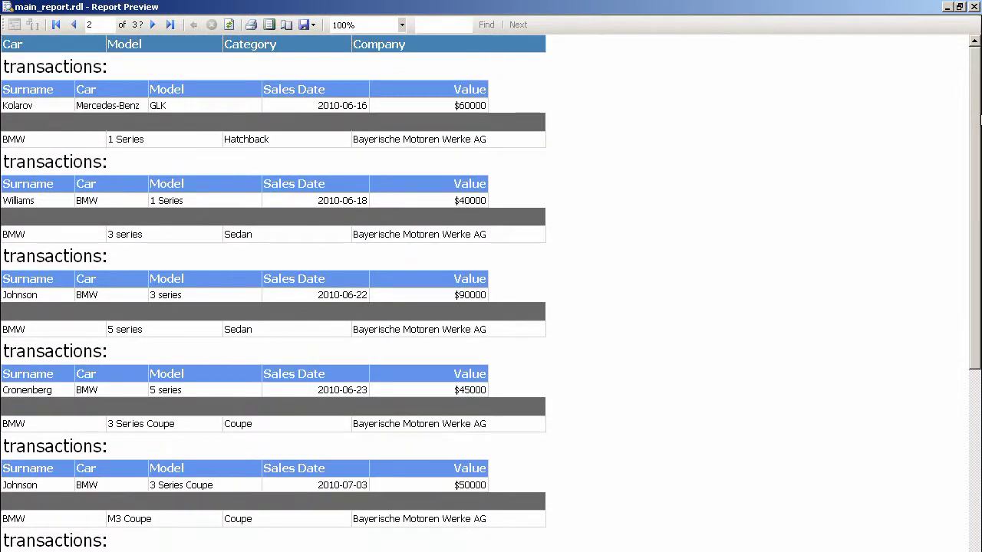